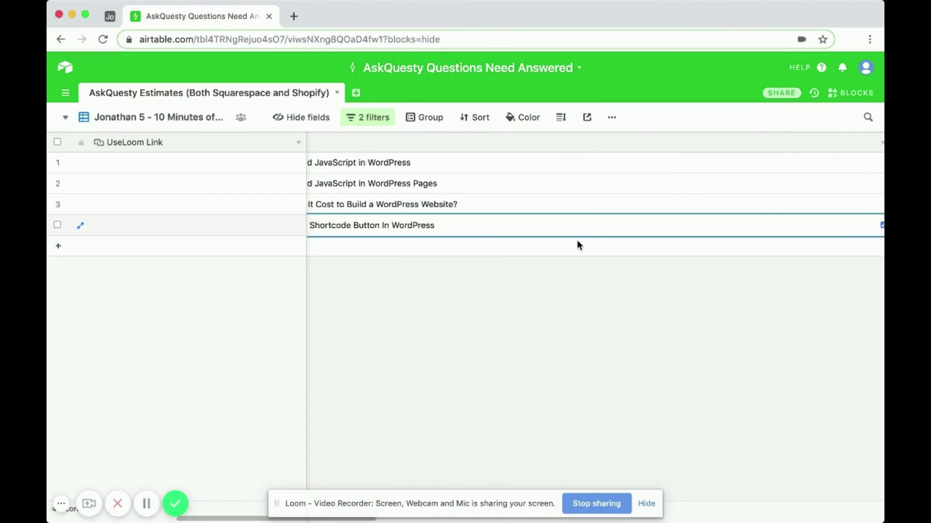
Step: Scroll the Airtable grid right to reveal the full Question column with its titles
scroll(571, 295, "right", 1)
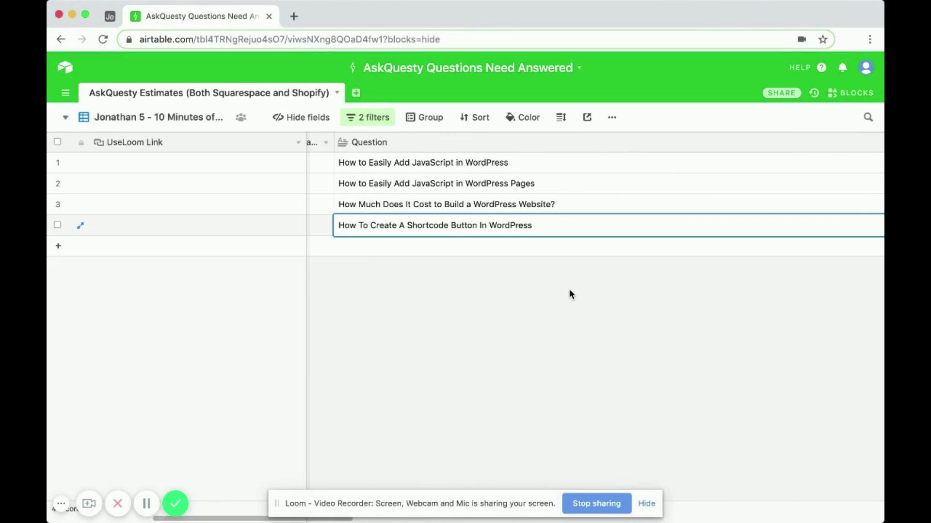
Step: Load li-jonathan.com in a new tab and go from the dashboard to Plugins > Add New
left_click(293, 17)
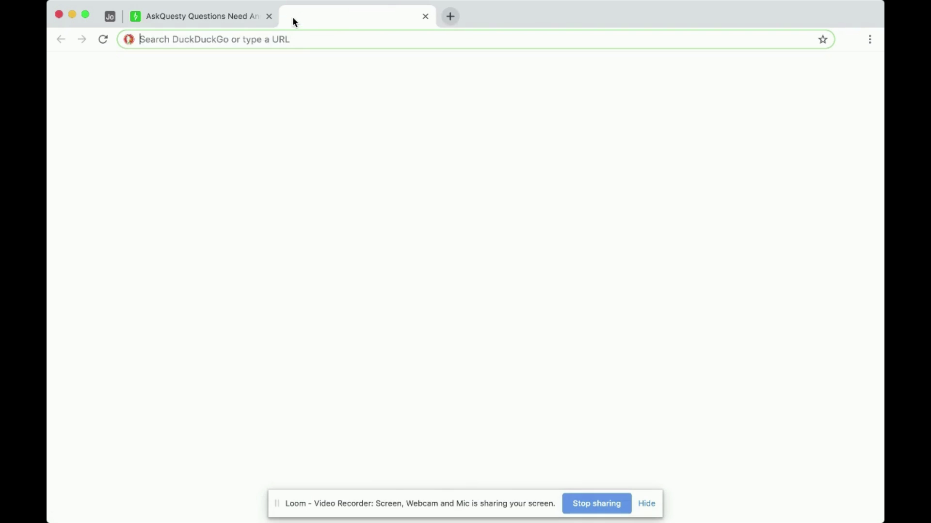
type("li")
key("Return")
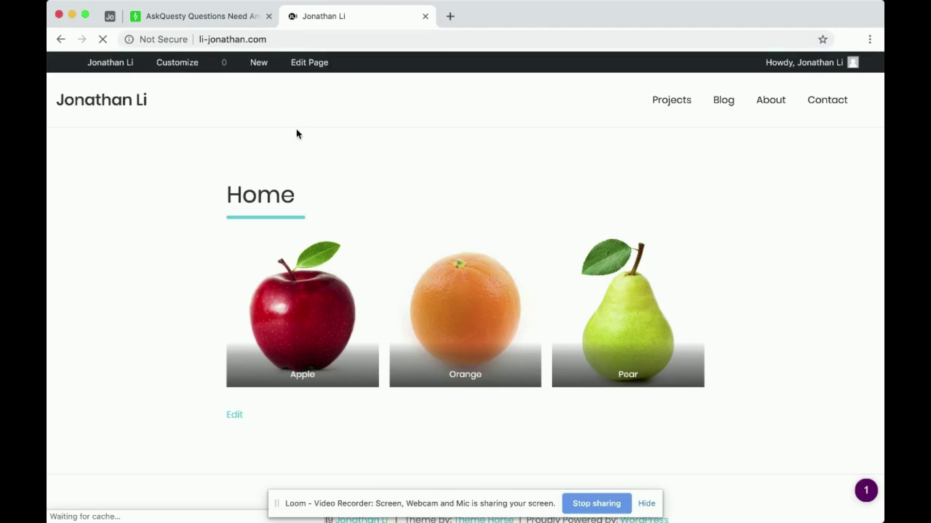
mouse_move(114, 69)
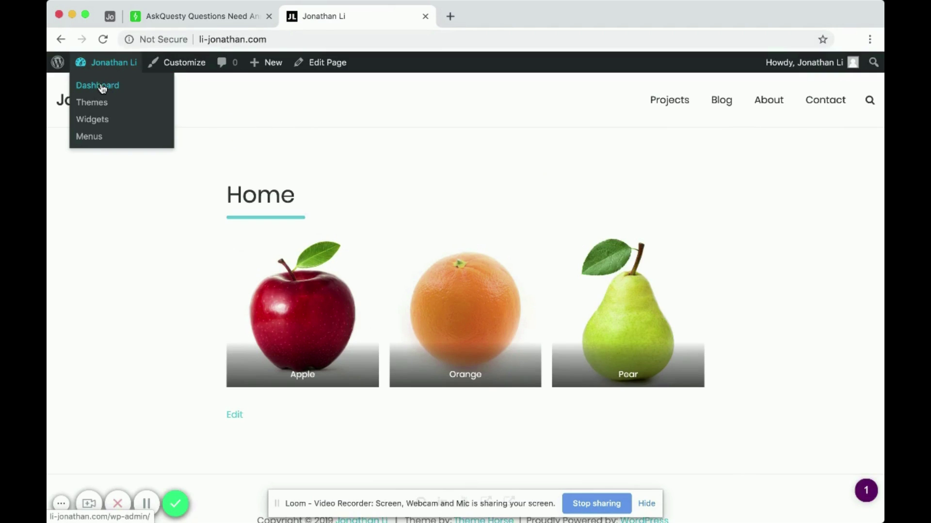
left_click(101, 87)
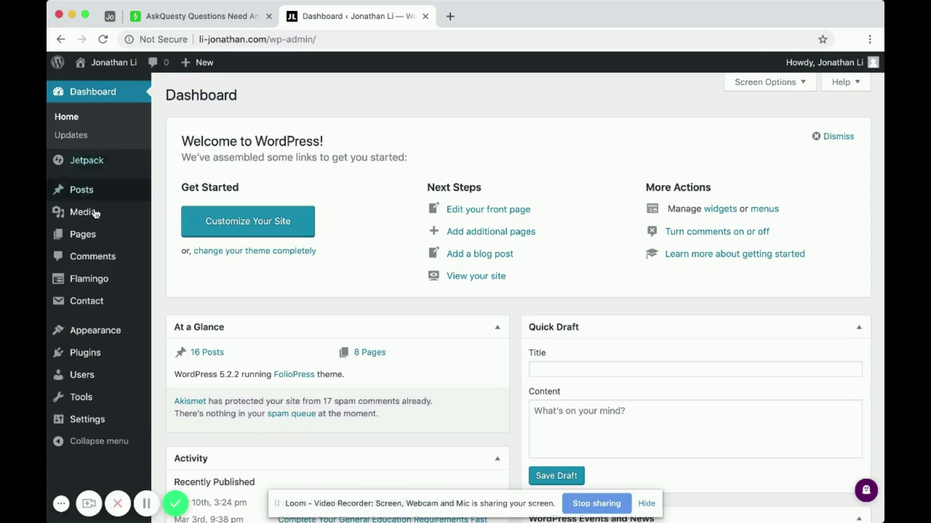
mouse_move(87, 358)
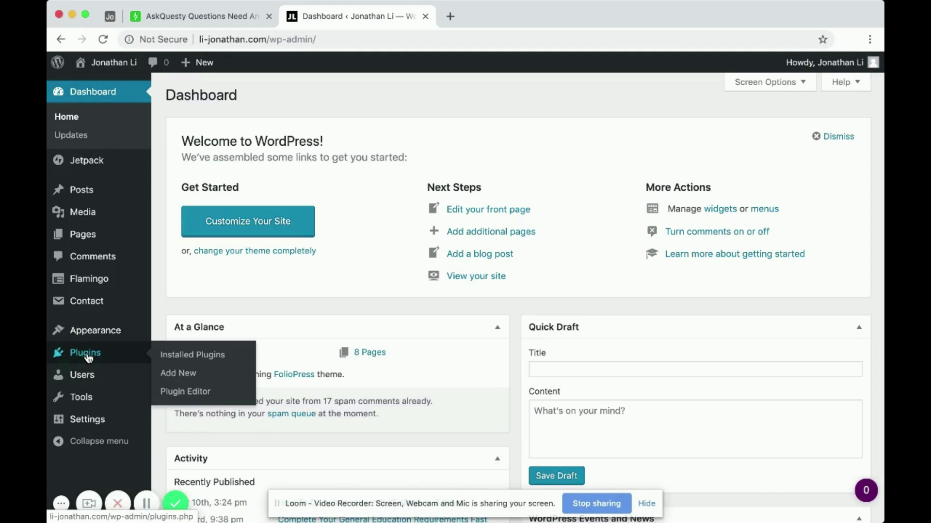
left_click(88, 358)
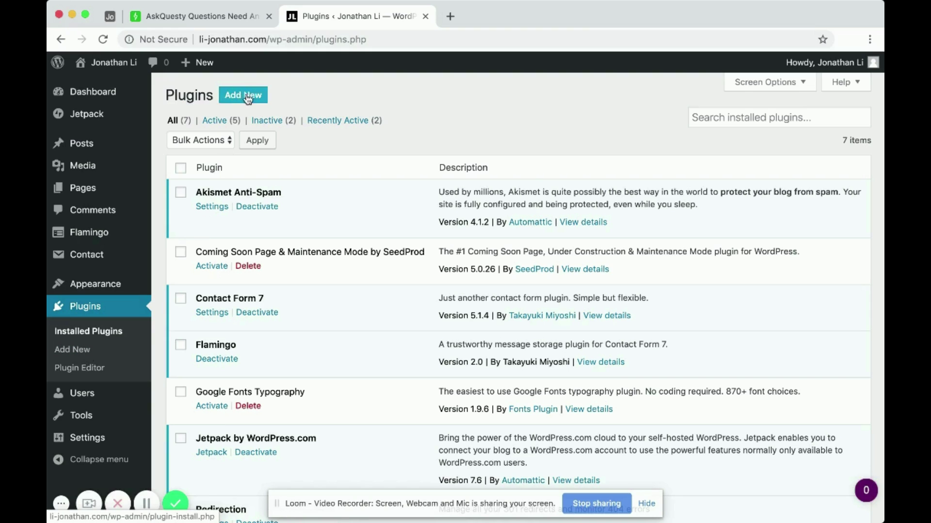
left_click(230, 97)
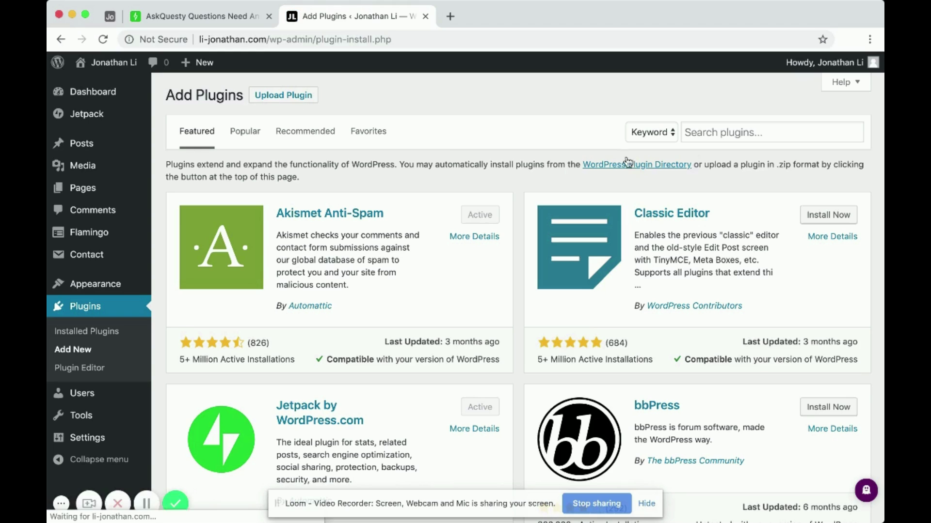
Step: Search the plugin directory for 'maxbutton', then install and activate MaxButtons
left_click(743, 132)
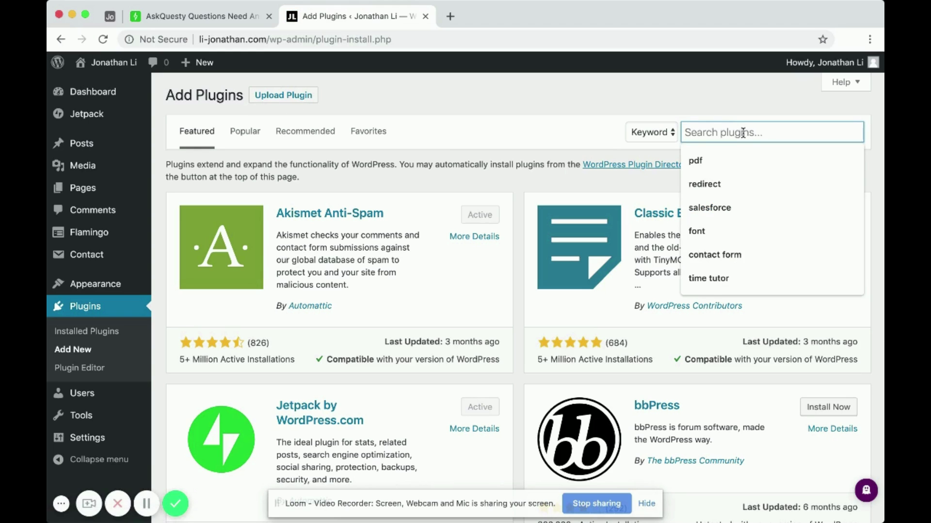
type("max")
key("Return")
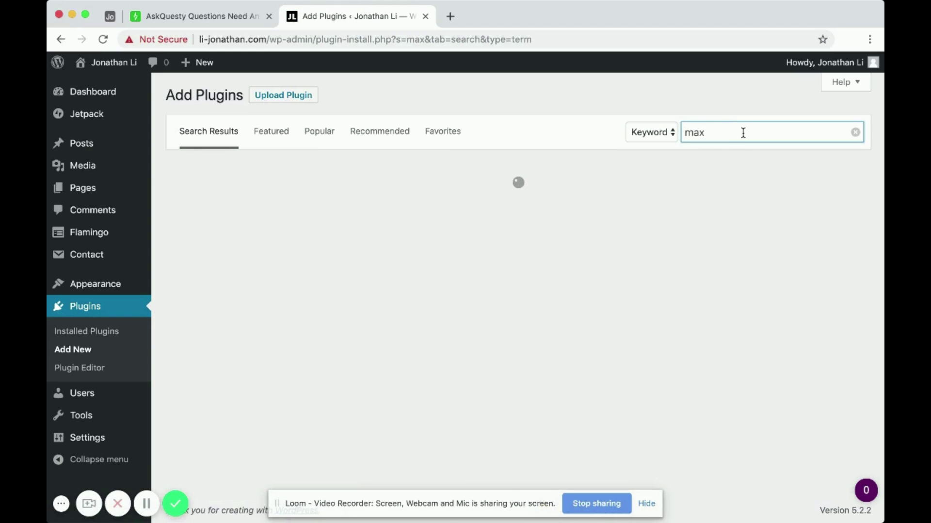
type("button")
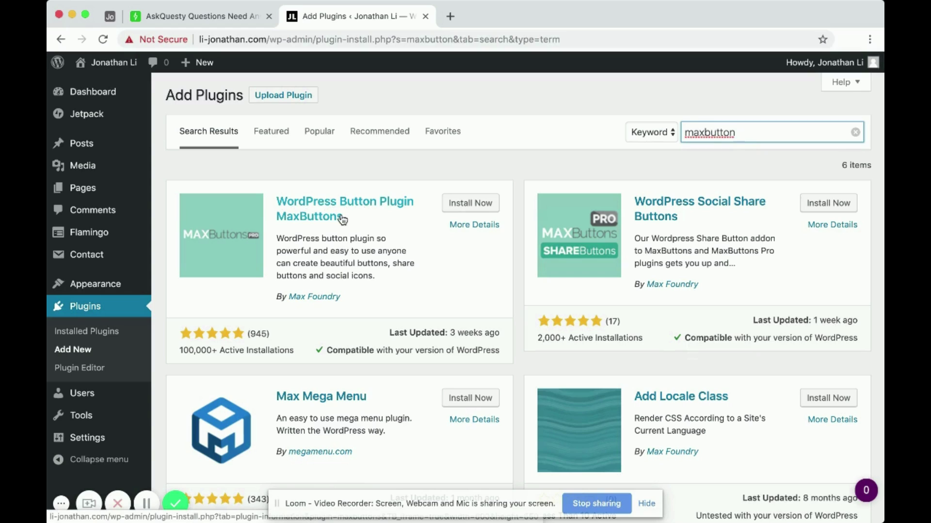
left_click(457, 210)
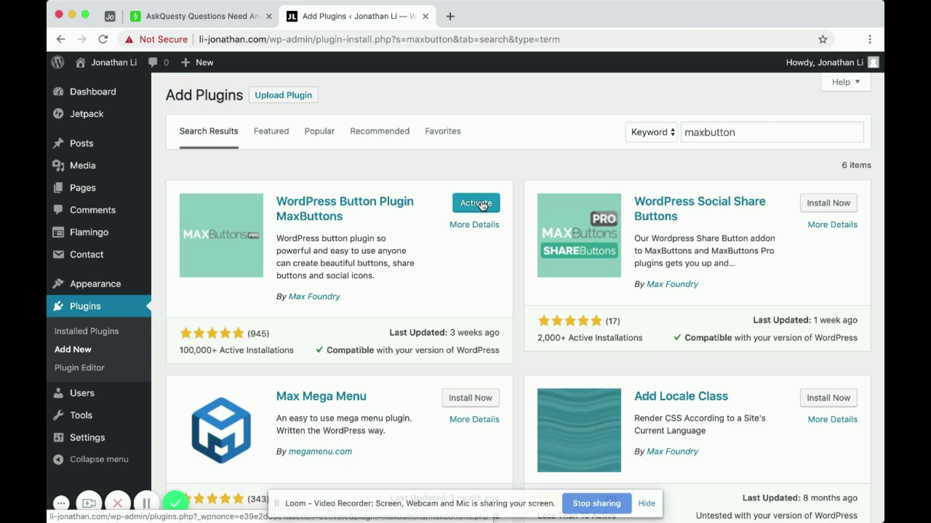
left_click(476, 203)
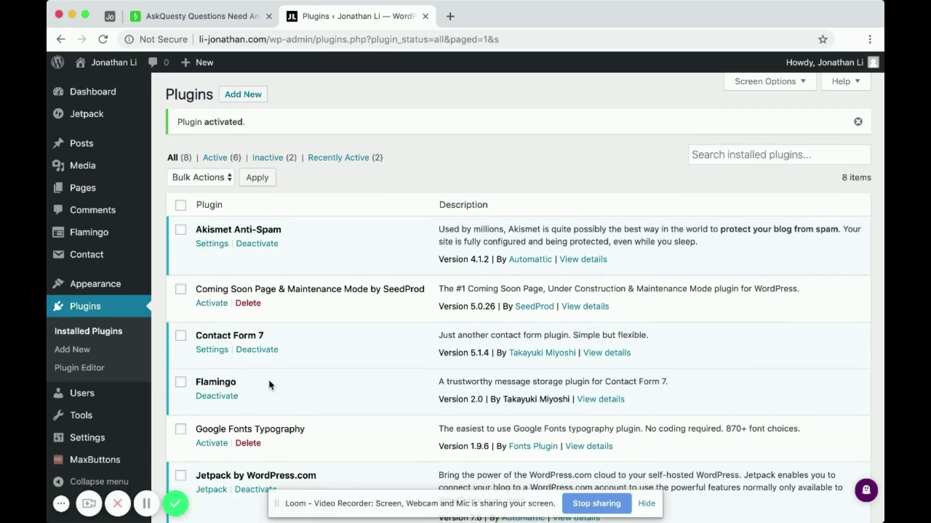
scroll(269, 379, "down", 2)
scroll(221, 293, "down", 2)
scroll(261, 268, "down", 4)
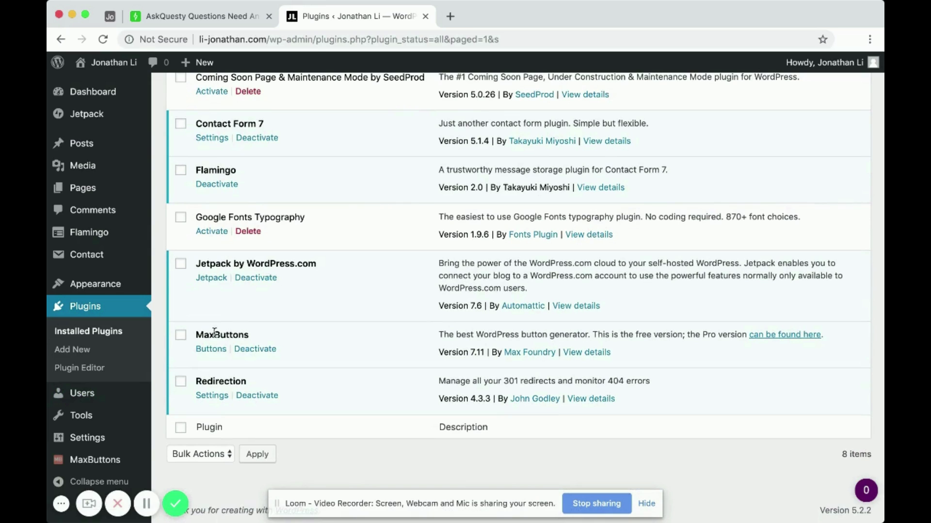
left_click_drag(197, 334, 248, 333)
scroll(248, 335, "up", 1)
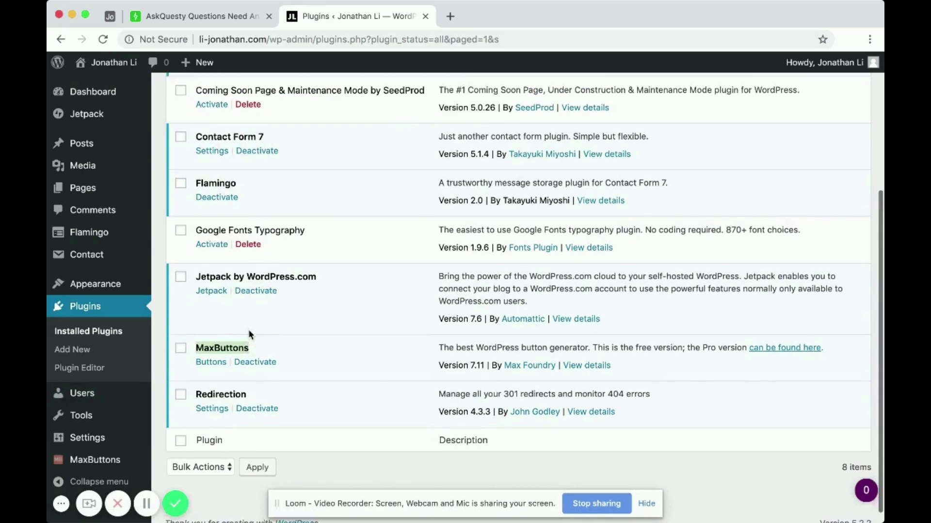
scroll(248, 334, "up", 5)
scroll(218, 364, "down", 3)
mouse_move(54, 464)
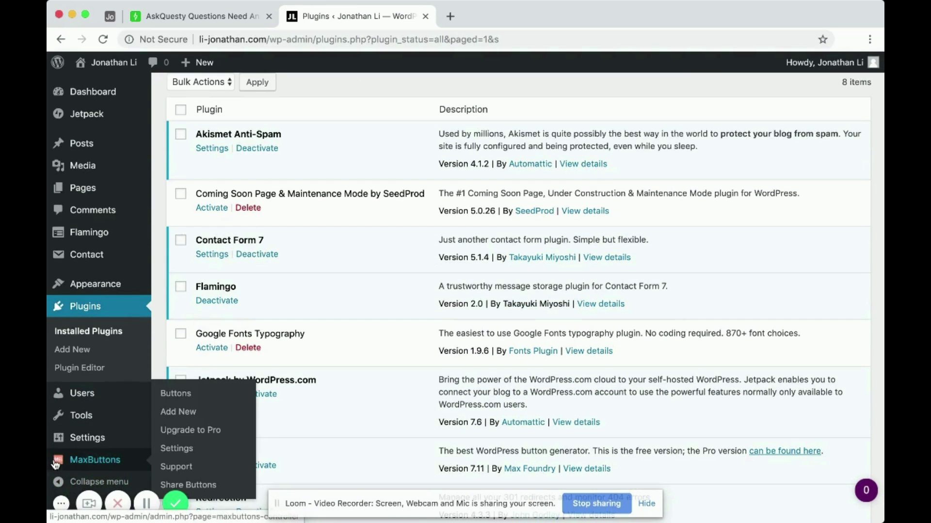
Step: Start a new MaxButtons button and collapse its Preview panel
left_click(100, 464)
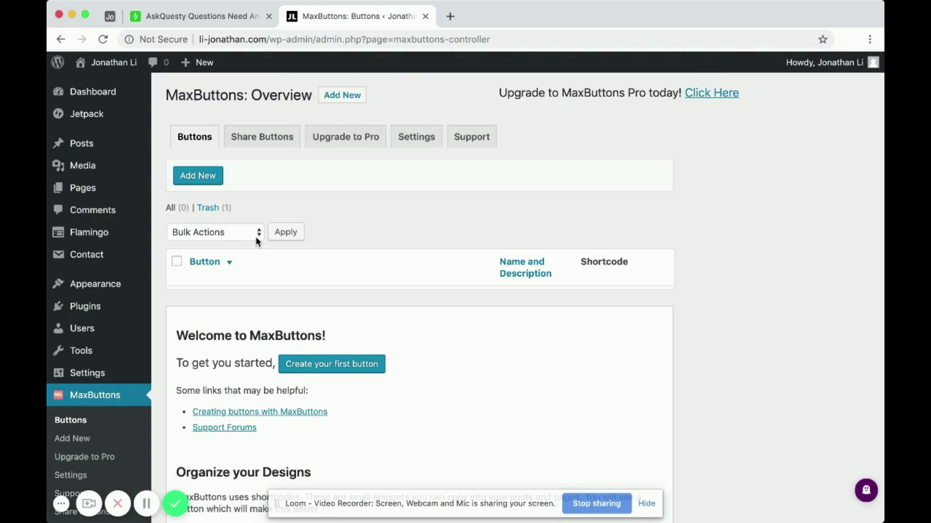
scroll(255, 236, "down", 1)
left_click(181, 156)
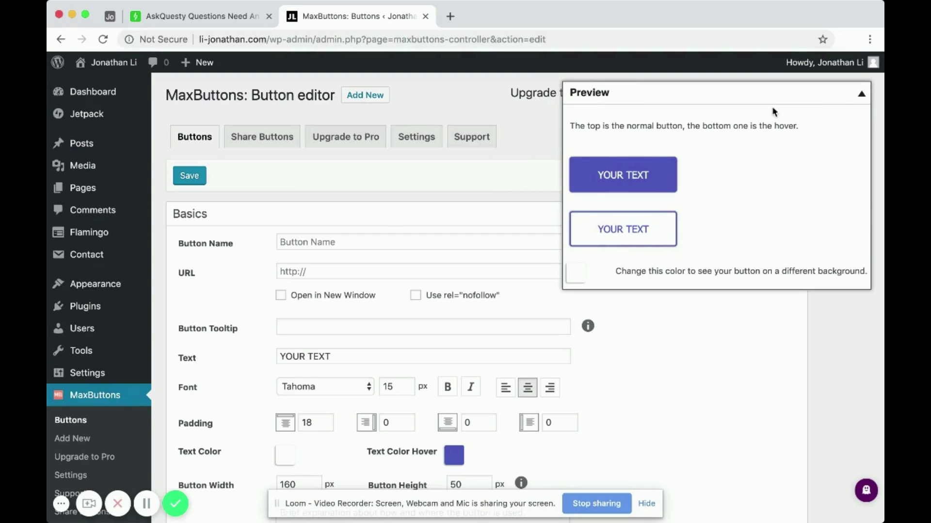
left_click(861, 94)
scroll(291, 215, "down", 3)
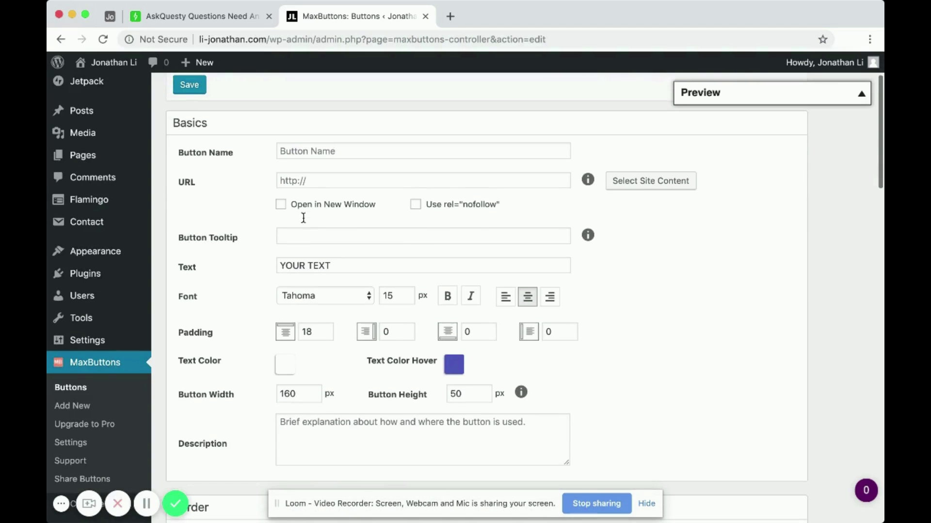
Step: Name the button free_linkedin_guide and put the cursor in the empty URL field
left_click(338, 150)
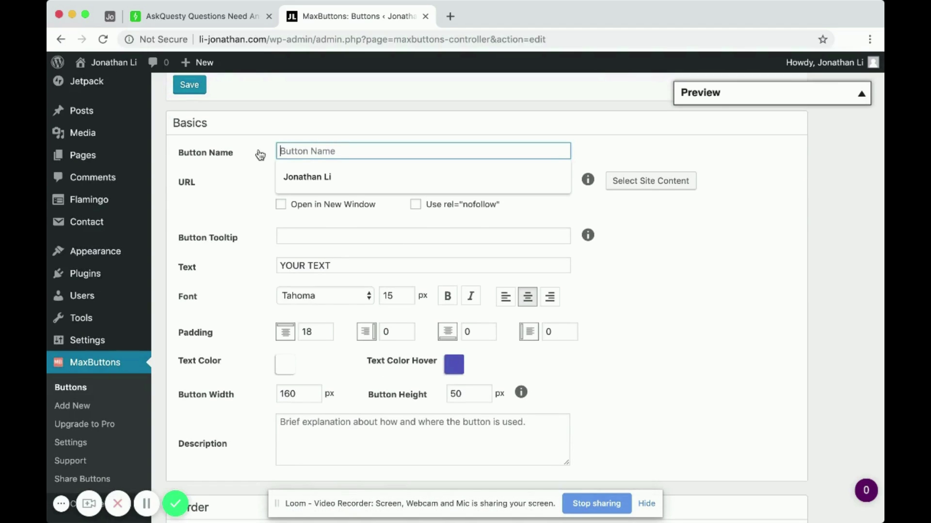
left_click(313, 150)
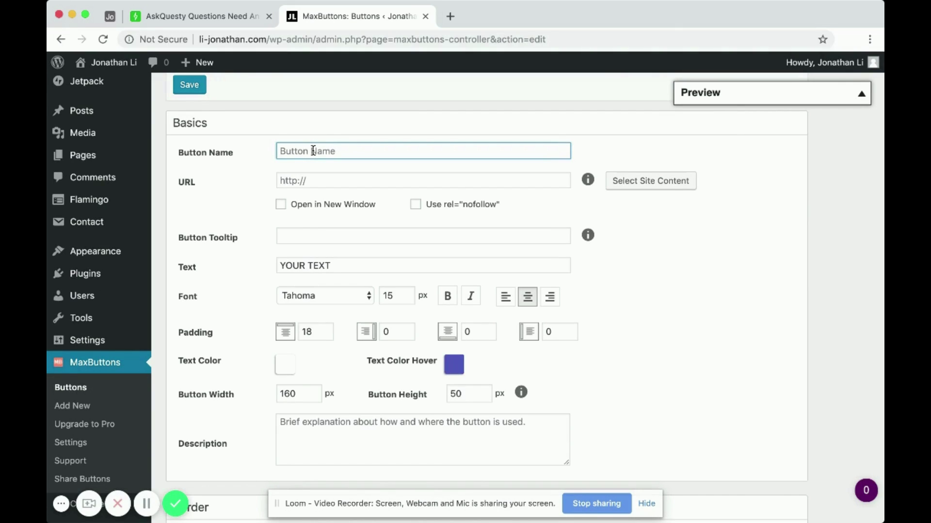
type("free_linkedin_gui")
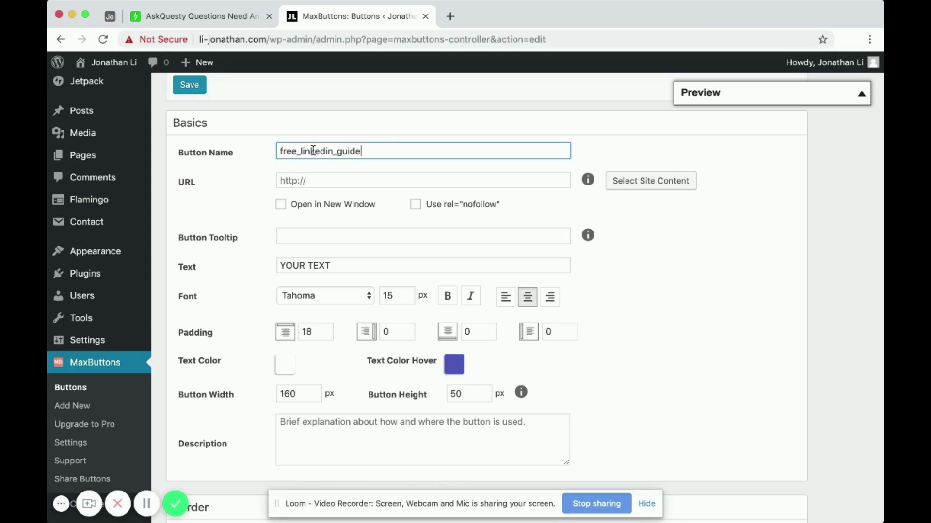
type("de")
left_click(310, 180)
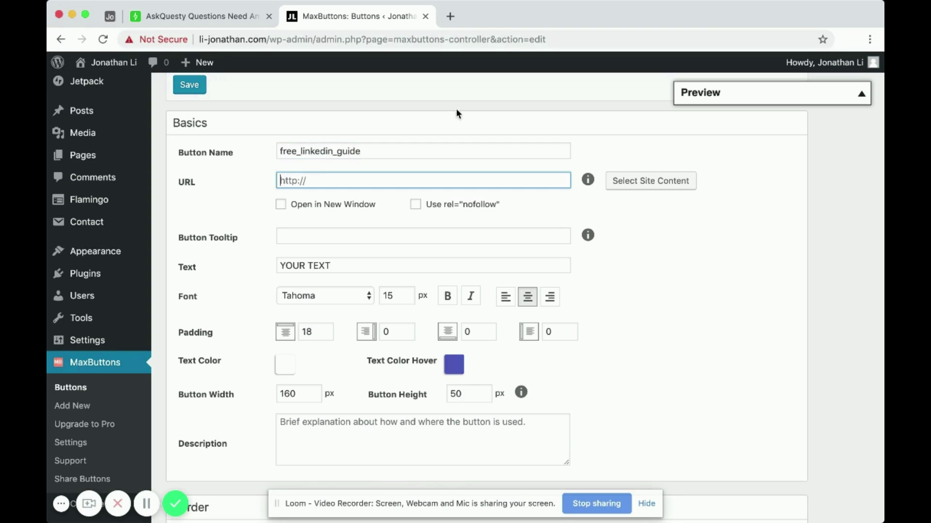
left_click(293, 181)
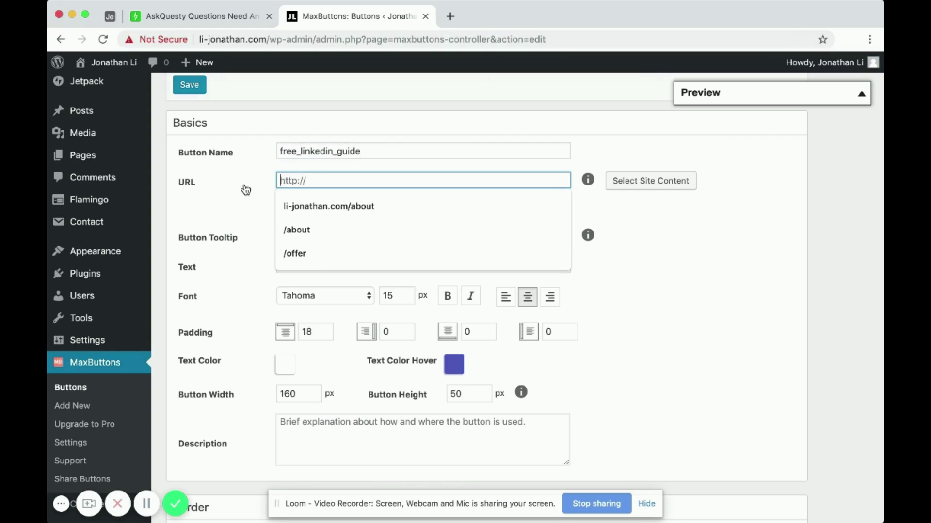
key("Escape")
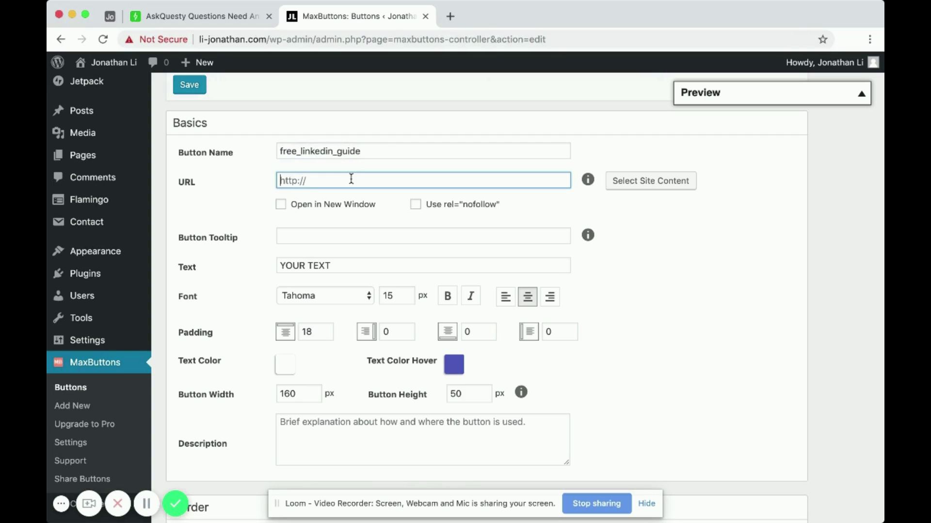
Step: Open the LinkedIn Student Jobs 101 page in a new tab
left_click(447, 17)
type("g")
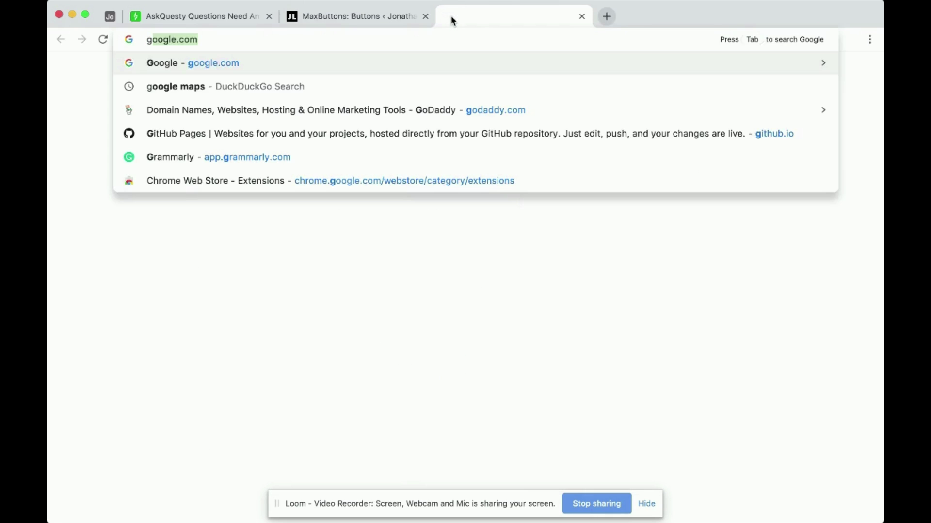
key("BackSpace")
key("BackSpace")
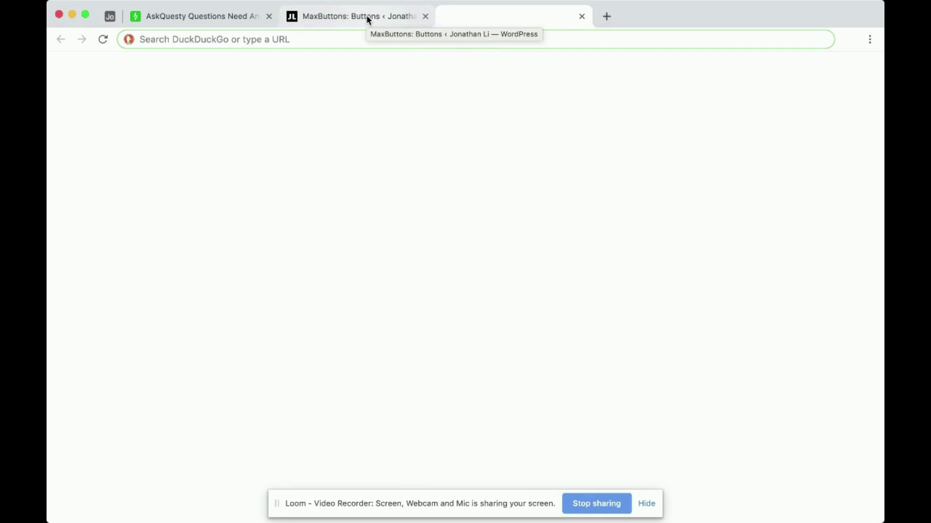
type("linkedin.com")
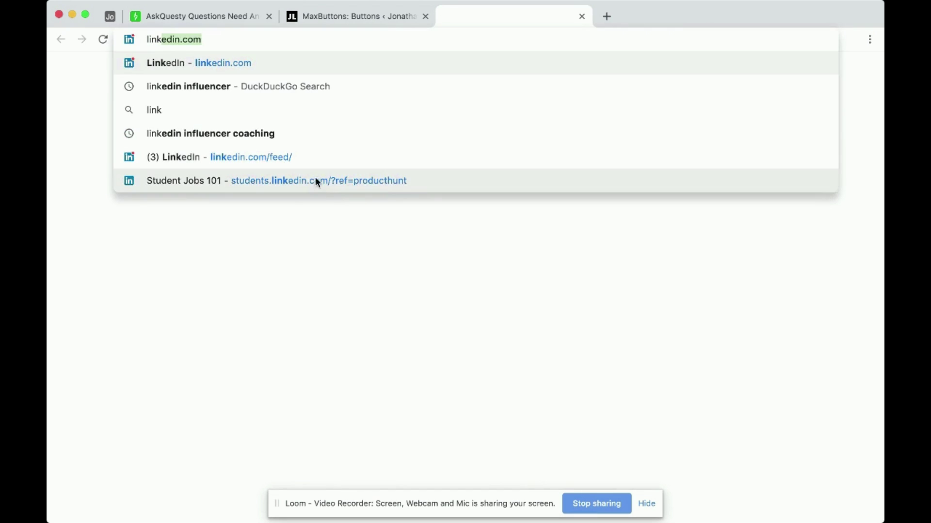
key("Up")
key("Return")
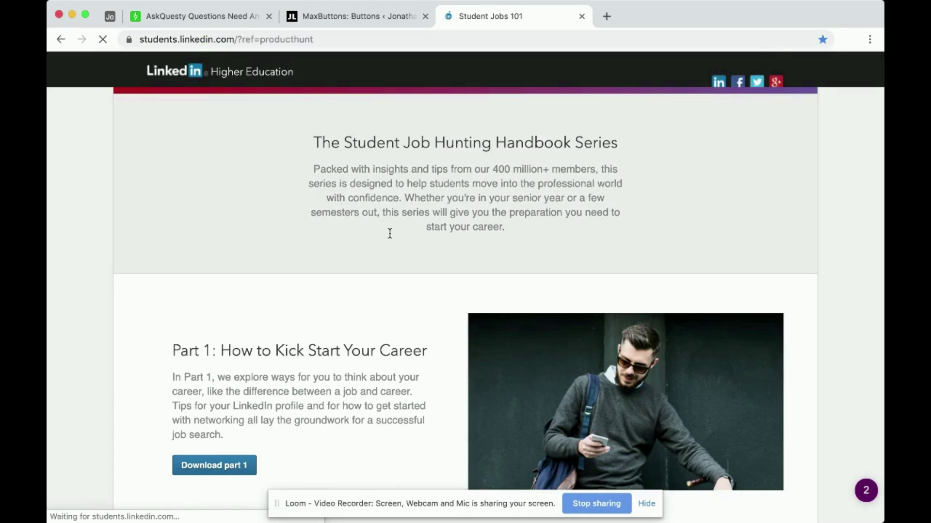
Step: Open the Part 1 handbook PDF, copy its address, and return to the MaxButtons editor
scroll(388, 233, "down", 3)
scroll(380, 245, "down", 2)
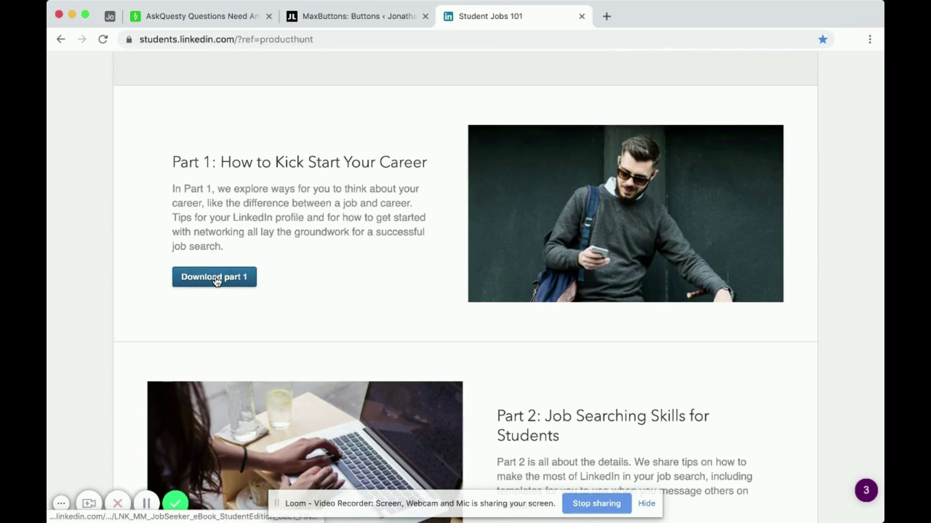
left_click(215, 278)
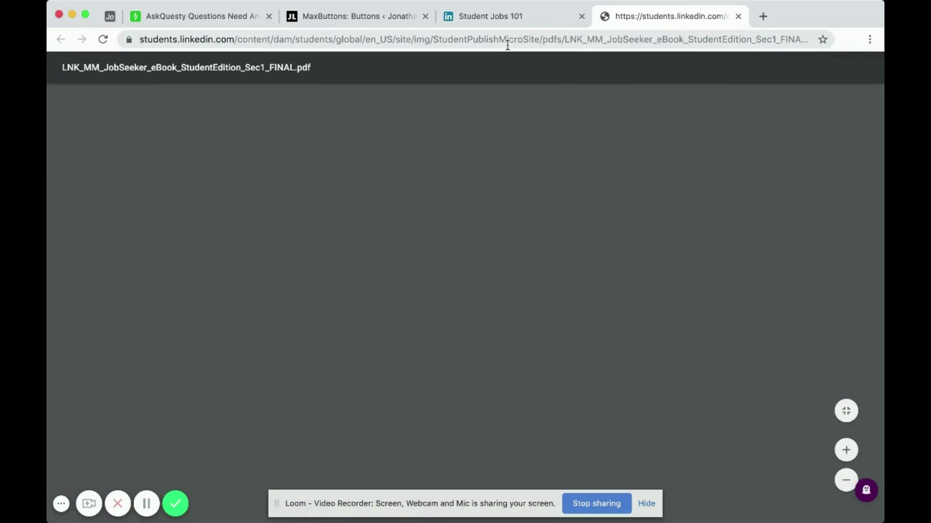
left_click(479, 41)
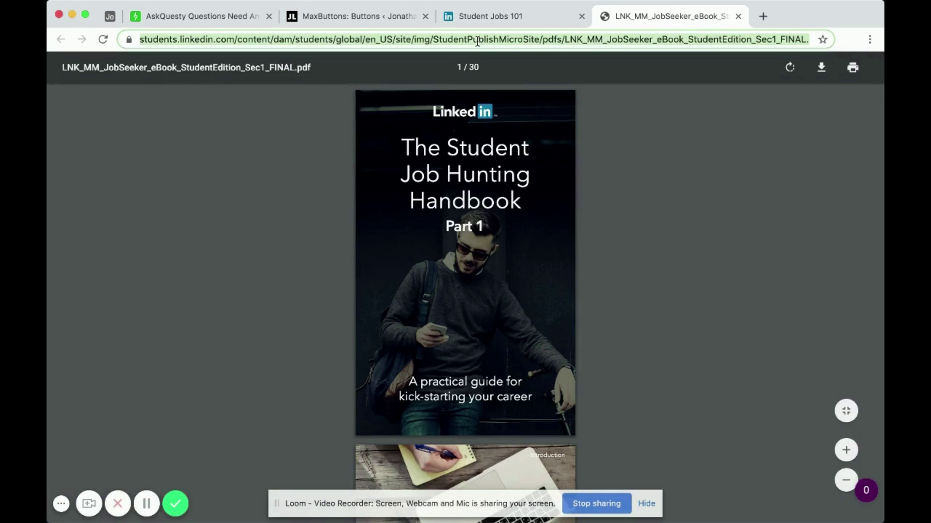
left_click(362, 14)
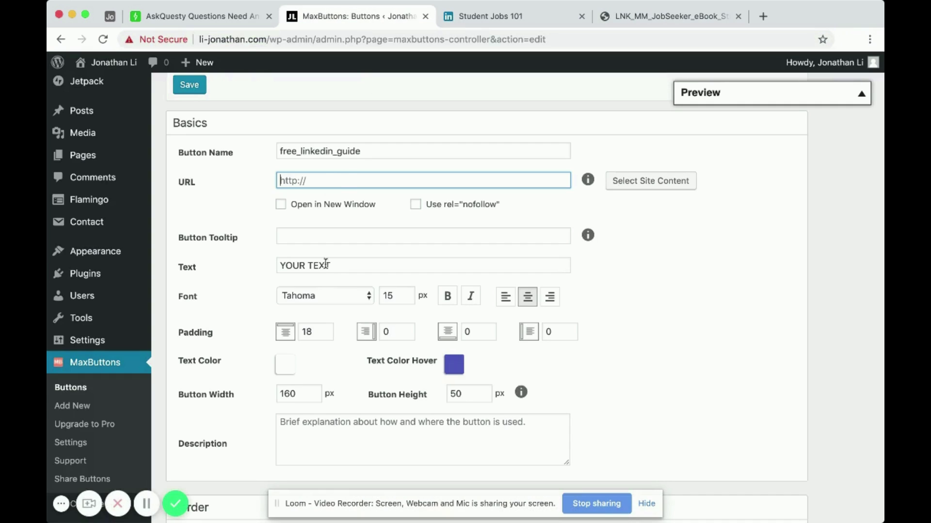
Step: Paste the PDF URL as the button link and change its text to 'Get My Free LinkedIn Guide'
left_click(331, 179)
key("super+v")
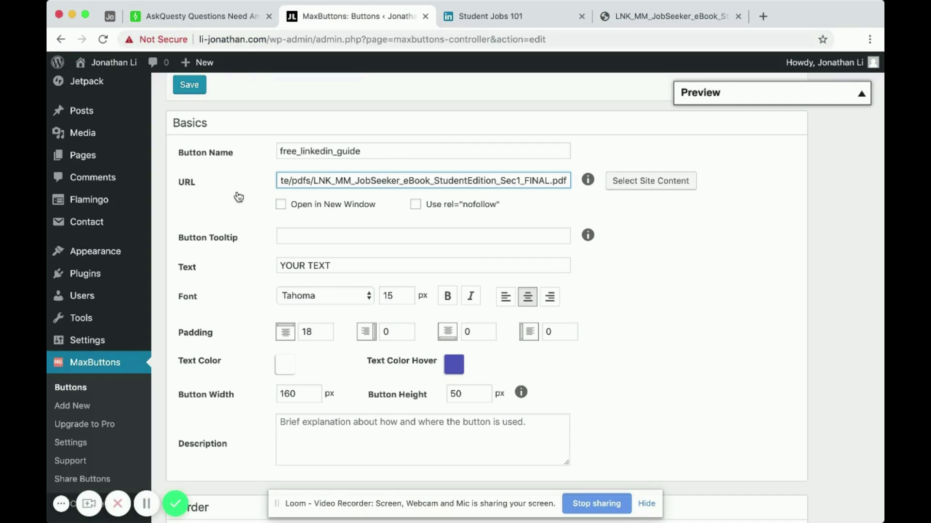
left_click(239, 198)
left_click(858, 93)
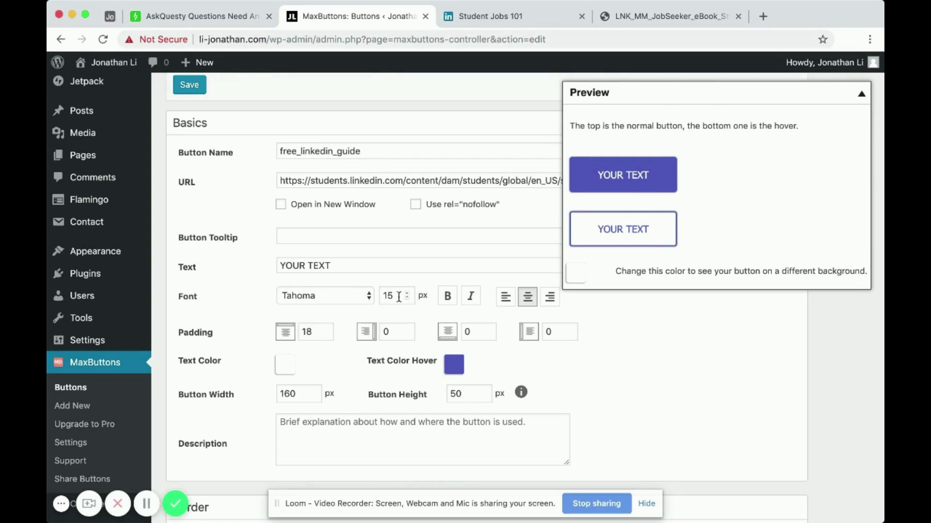
left_click_drag(339, 265, 259, 270)
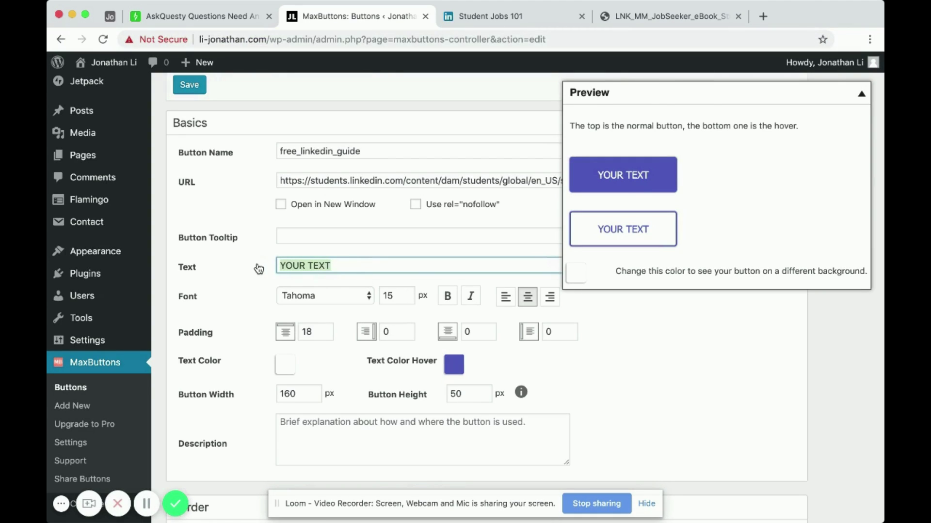
key("BackSpace")
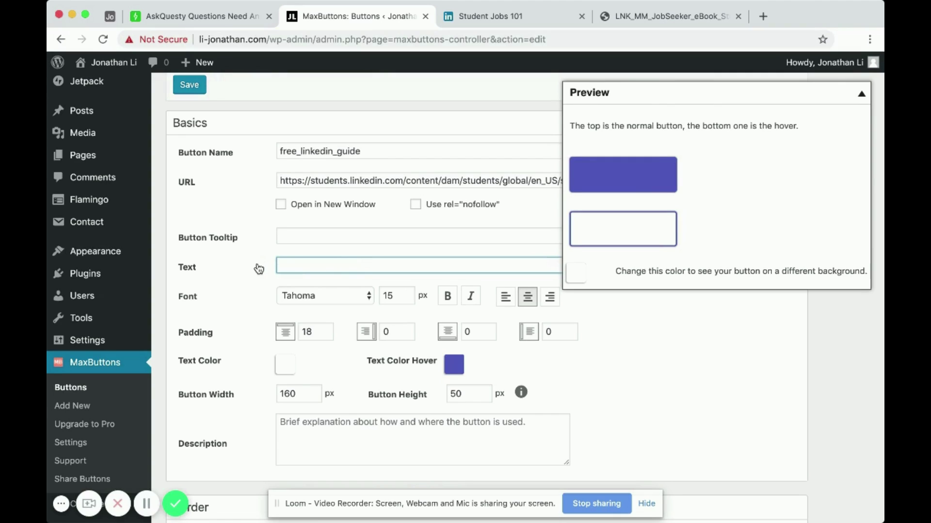
type("Get My Free Li")
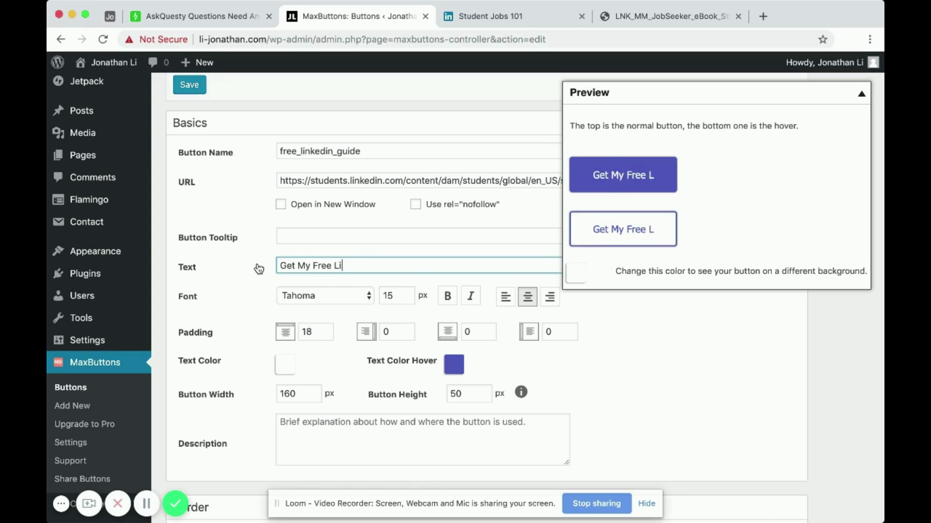
type("nkedIn Guid")
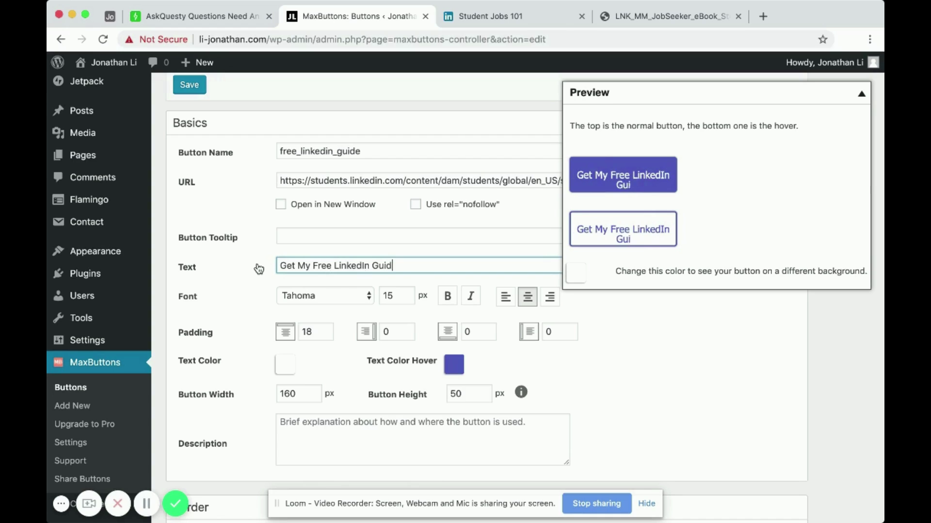
type("e")
Step: Set the button tooltip to 'part 1 of linkedin series'
left_click(291, 238)
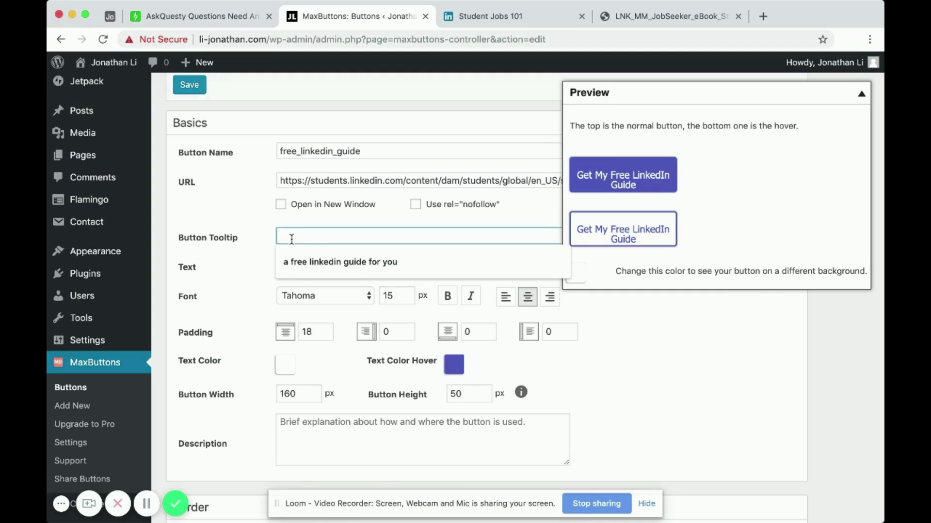
left_click(318, 260)
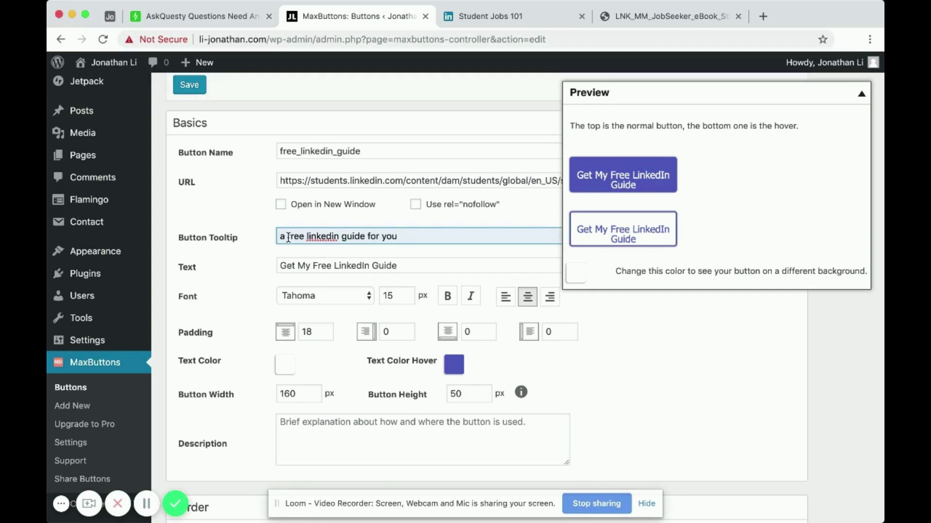
left_click_drag(285, 237, 244, 237)
left_click(393, 237)
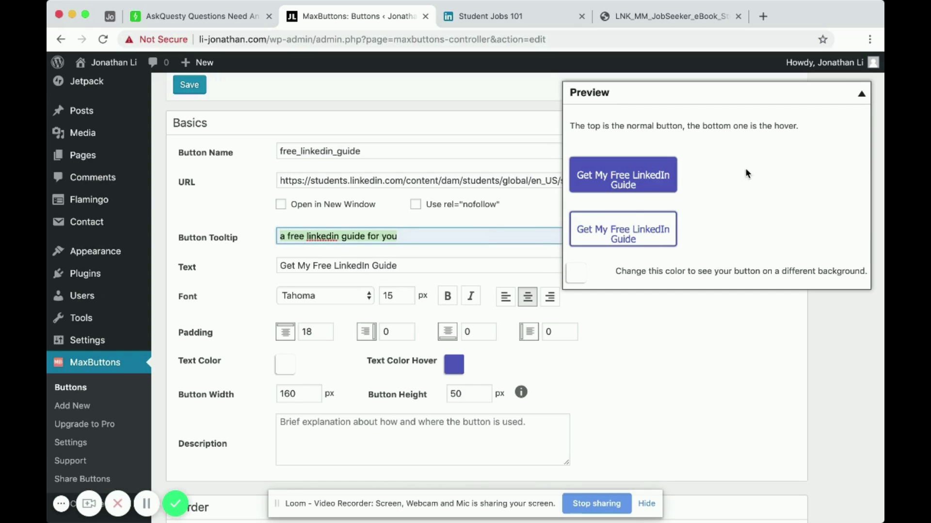
mouse_move(625, 177)
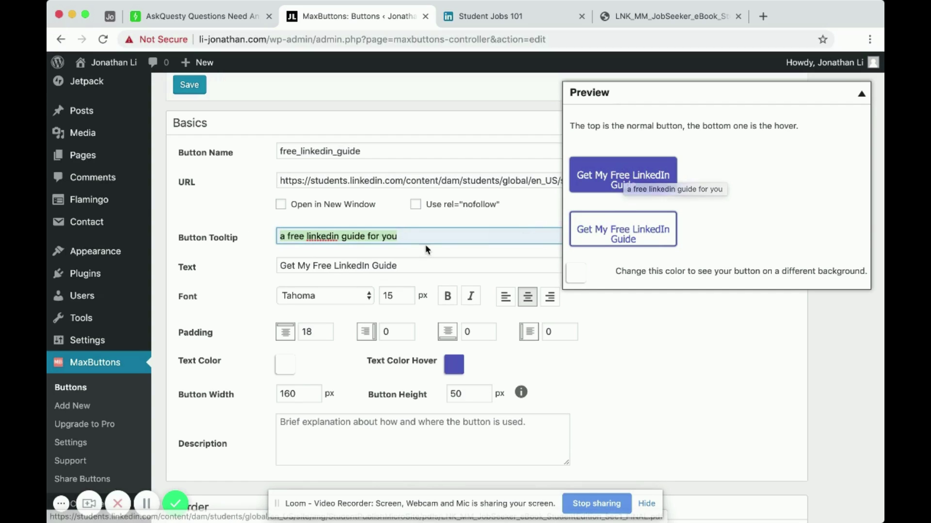
left_click(411, 234)
key("super+a")
key("BackSpace")
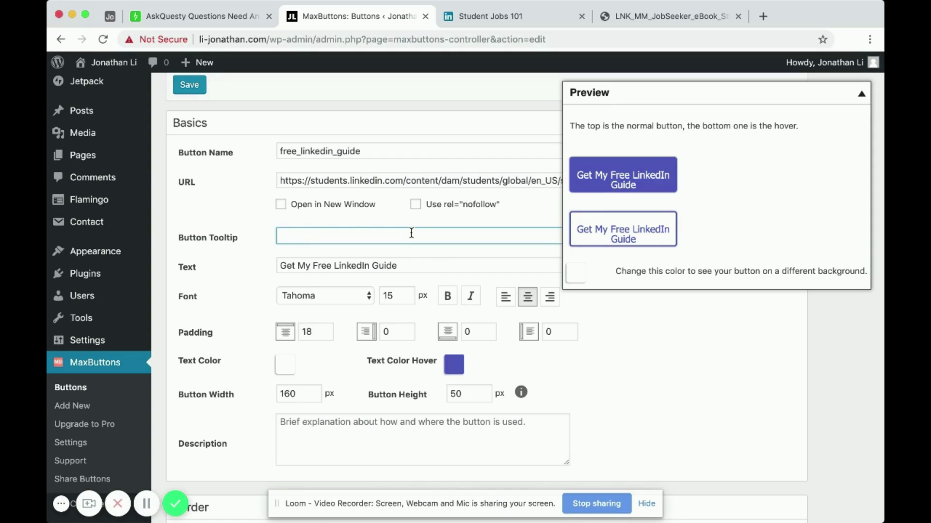
type("comp")
type("par")
type("t 1 of linkedin ")
type("seri")
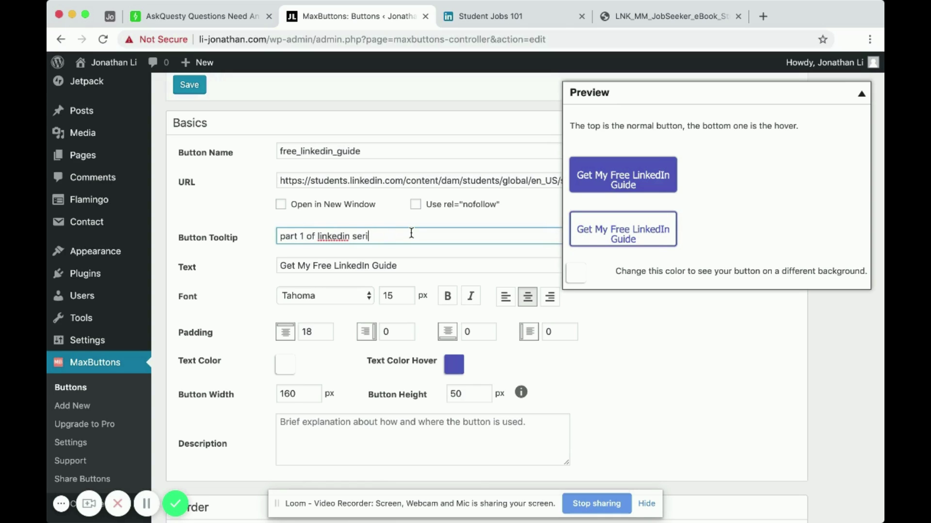
type("es")
left_click(263, 231)
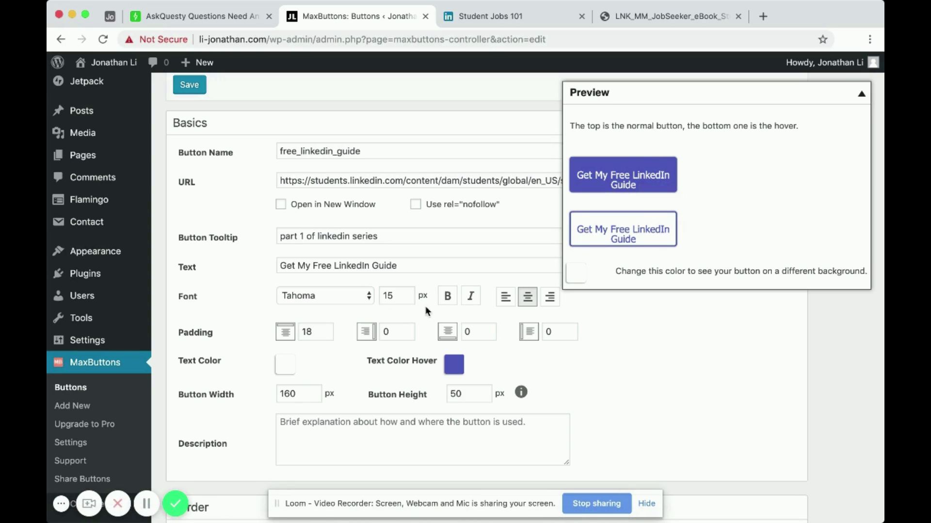
Step: Try #577adb as the text hover colour, revert to the original purple, and collapse Preview
left_click(449, 370)
left_click(463, 407)
left_click(540, 406)
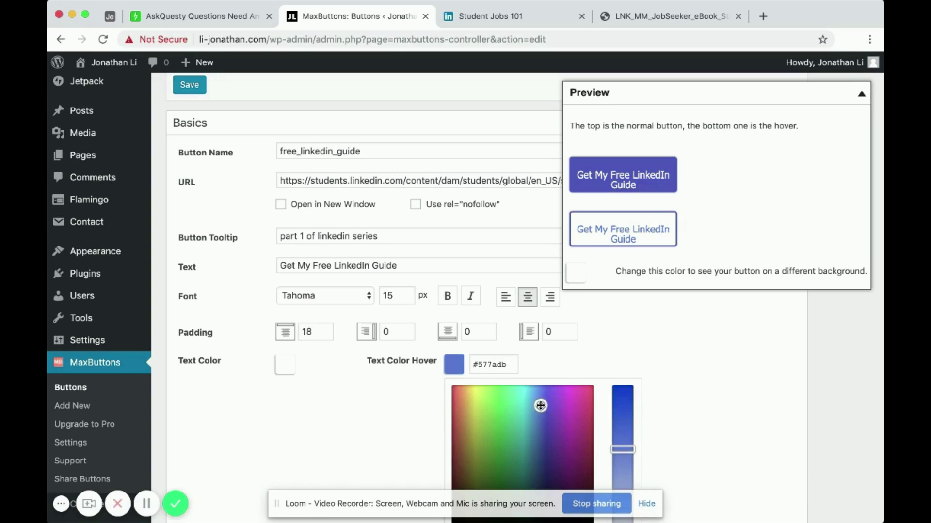
left_click(545, 415)
left_click(861, 94)
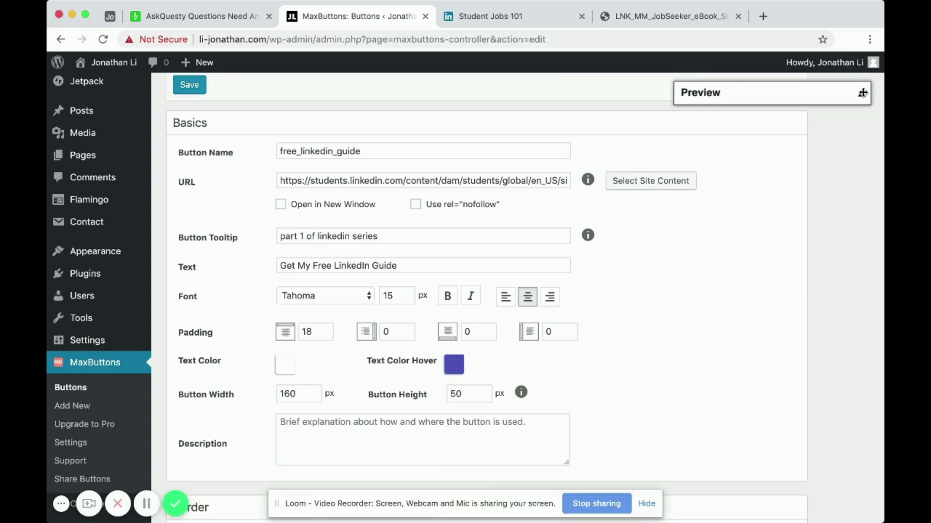
scroll(665, 328, "down", 1)
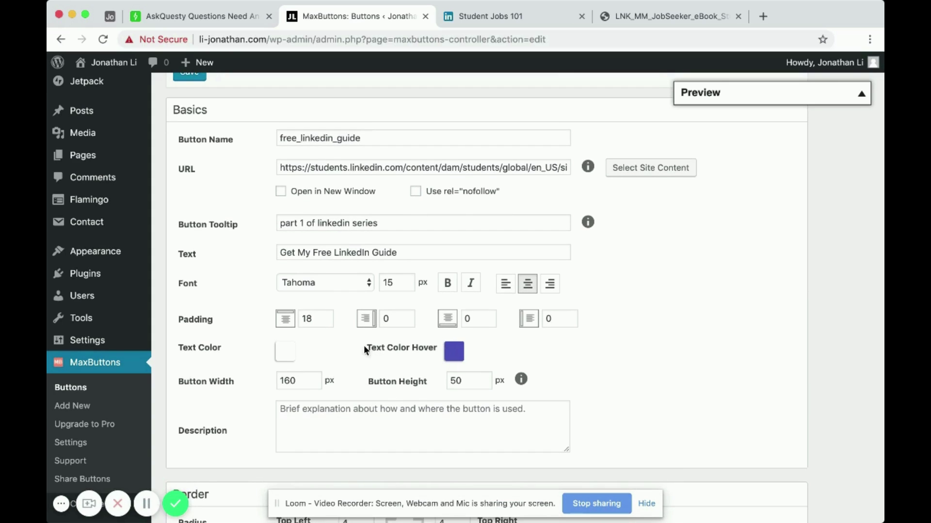
scroll(431, 352, "down", 3)
scroll(436, 355, "down", 3)
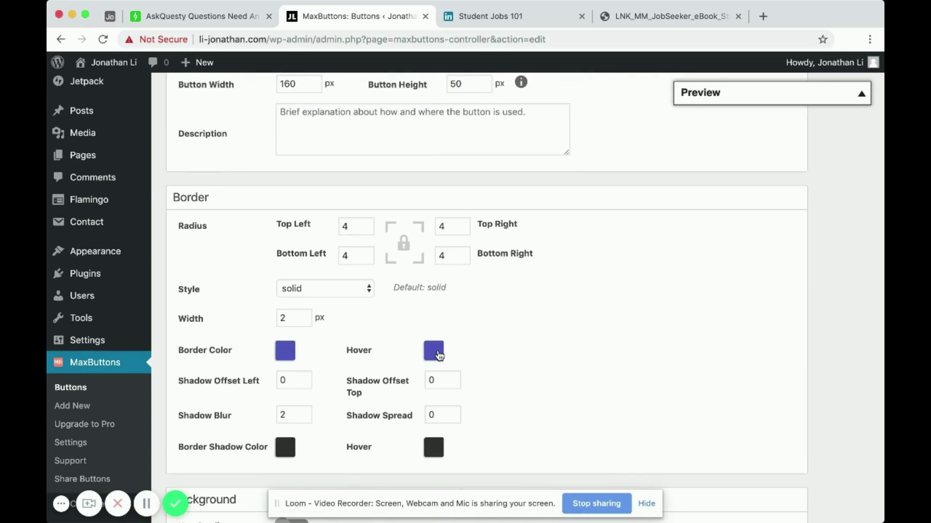
scroll(471, 357, "up", 4)
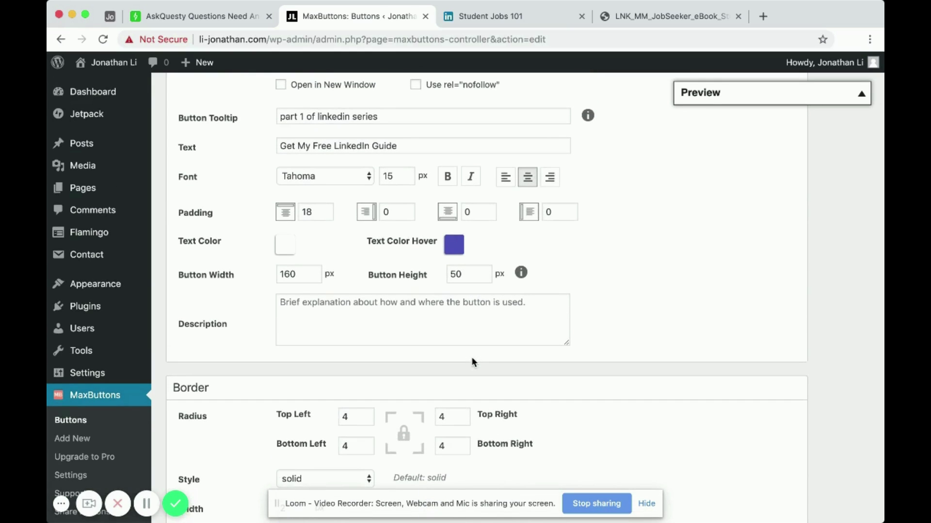
scroll(471, 359, "down", 12)
scroll(473, 361, "down", 14)
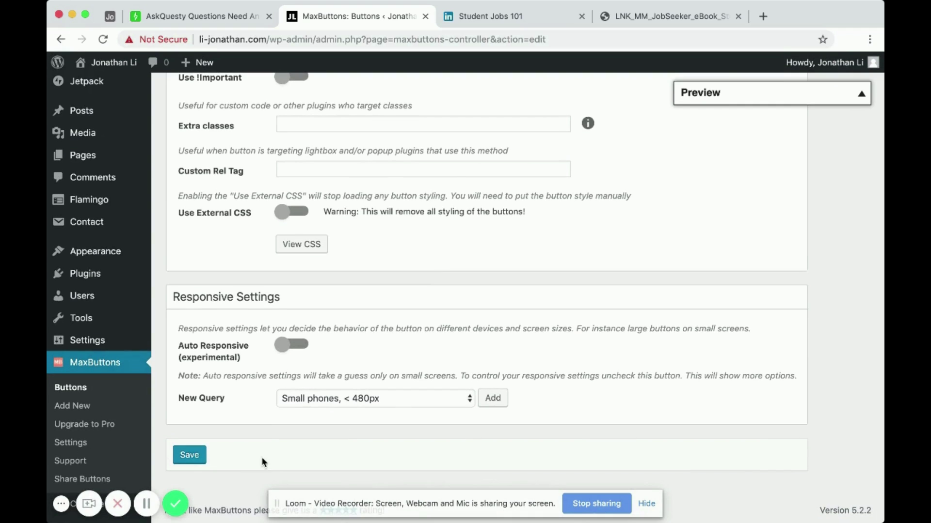
Step: Save the button, collapse the preview, and return to the Buttons list
left_click(186, 454)
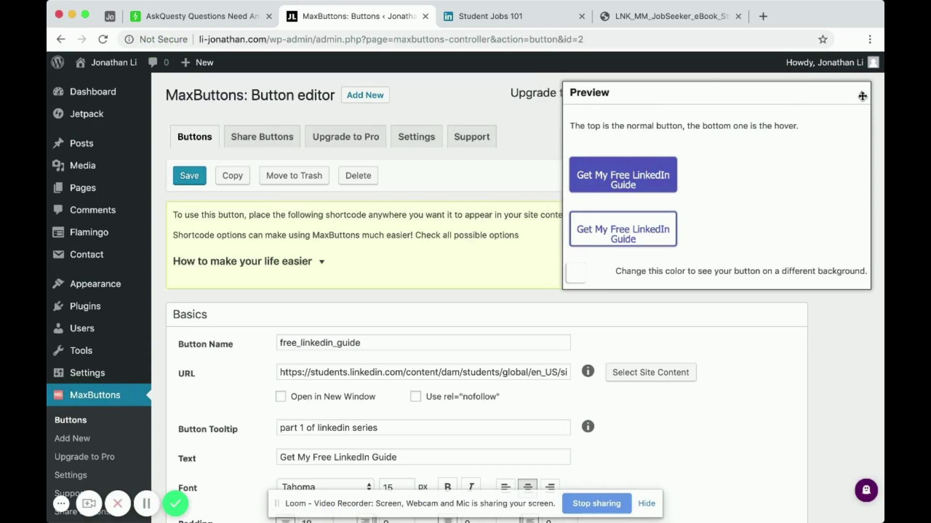
left_click(863, 96)
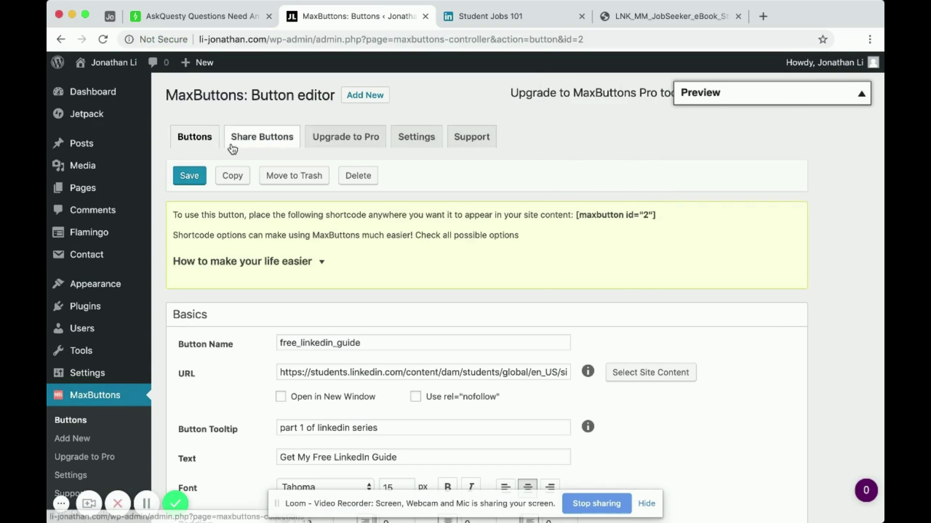
left_click(191, 140)
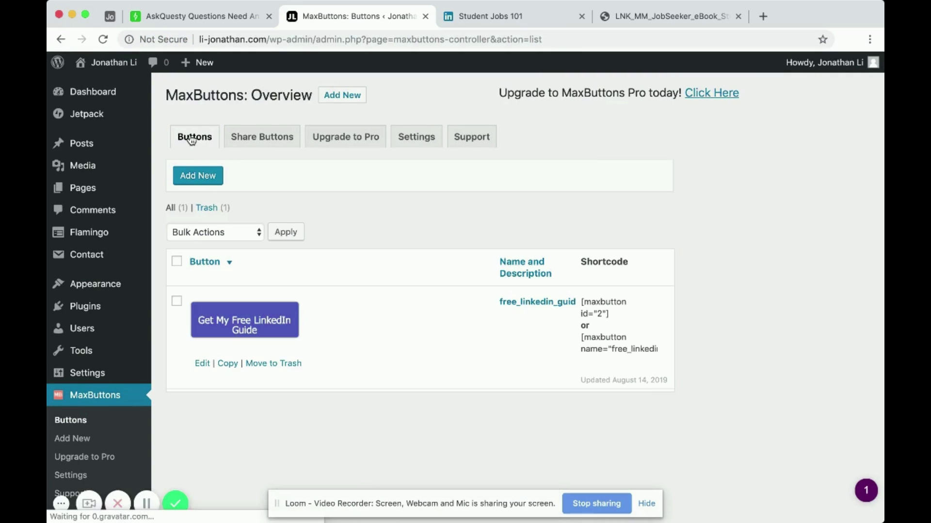
scroll(441, 292, "down", 1)
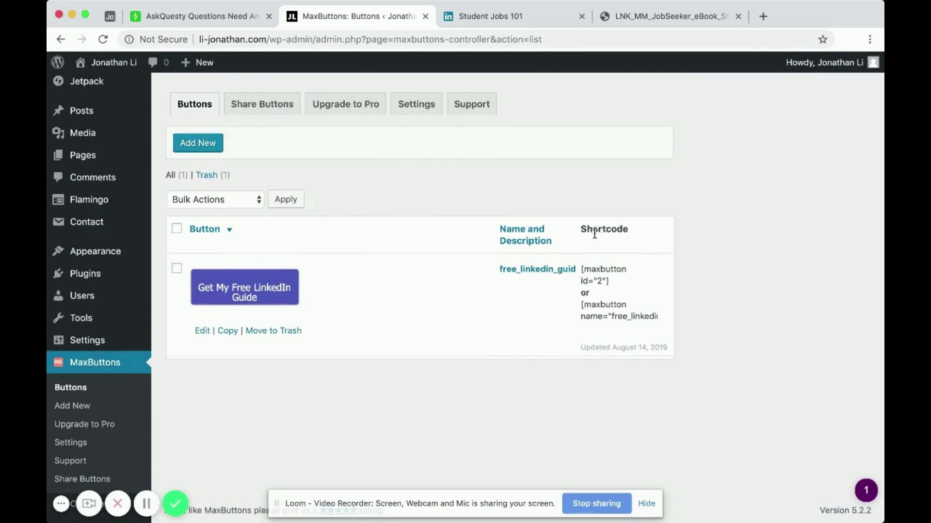
Step: Select and copy the [maxbutton id="2"] shortcode of the new button
left_click_drag(582, 230, 612, 230)
left_click(587, 266)
left_click_drag(582, 270, 600, 272)
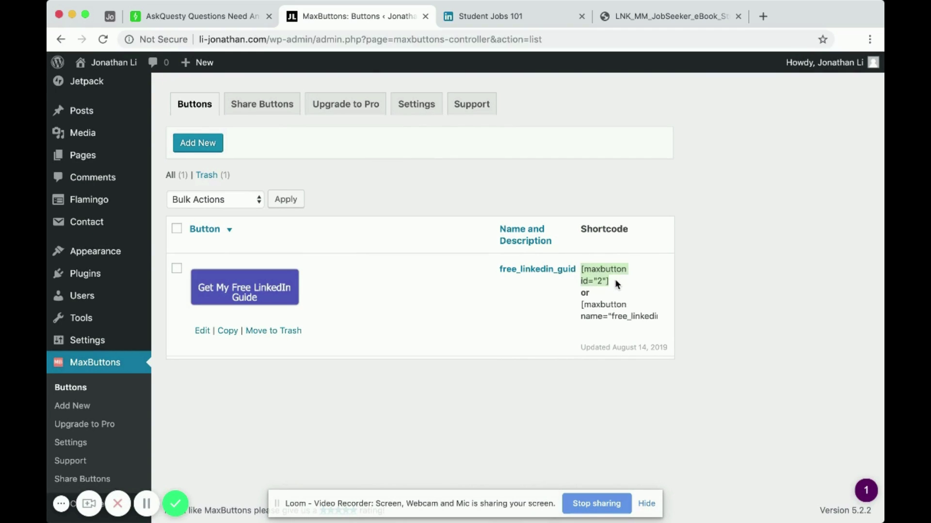
left_click(609, 280)
double_click(605, 281)
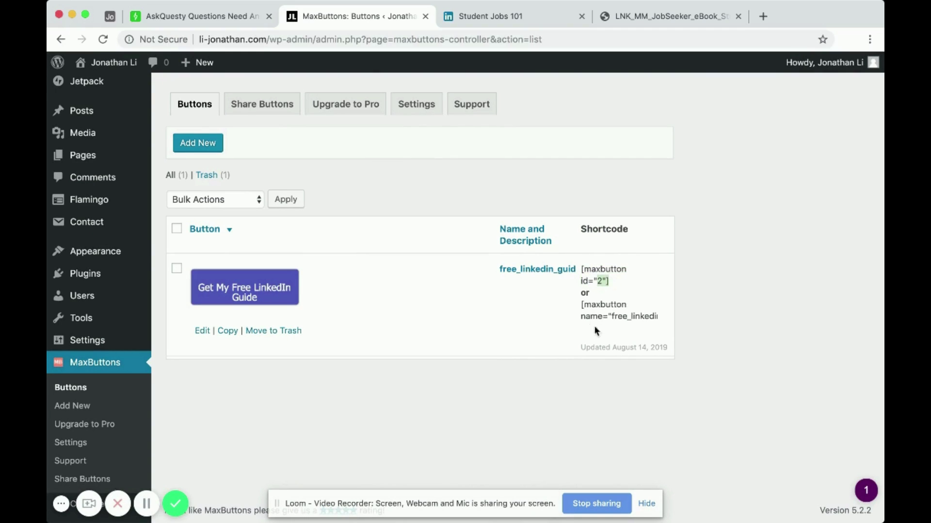
left_click(582, 300)
left_click_drag(610, 281, 581, 268)
key("super+c")
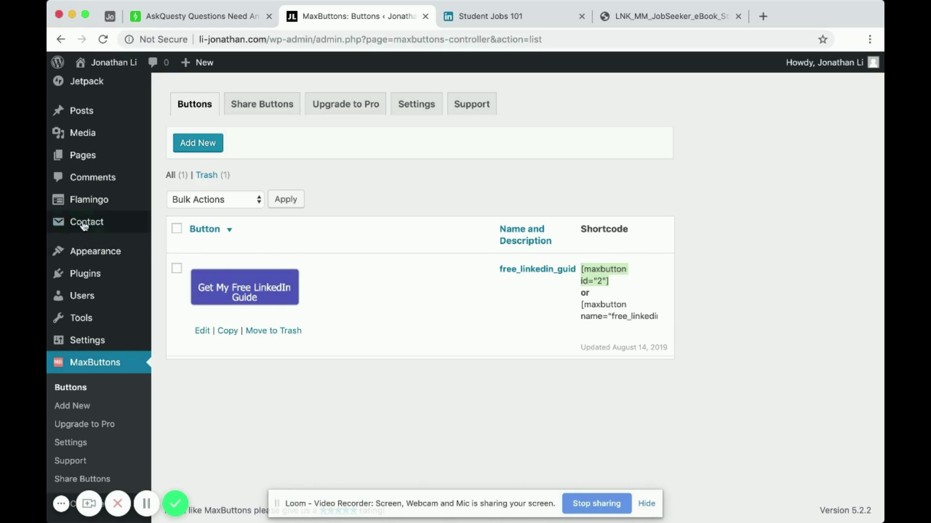
Step: Edit the New Offer page and paste [maxbutton id="2"] into its empty body paragraph
left_click(88, 162)
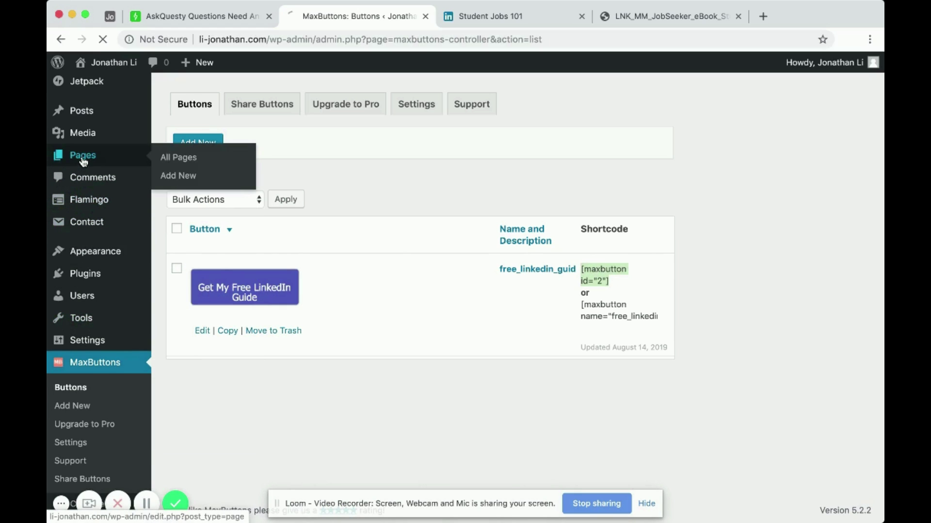
scroll(225, 405, "down", 2)
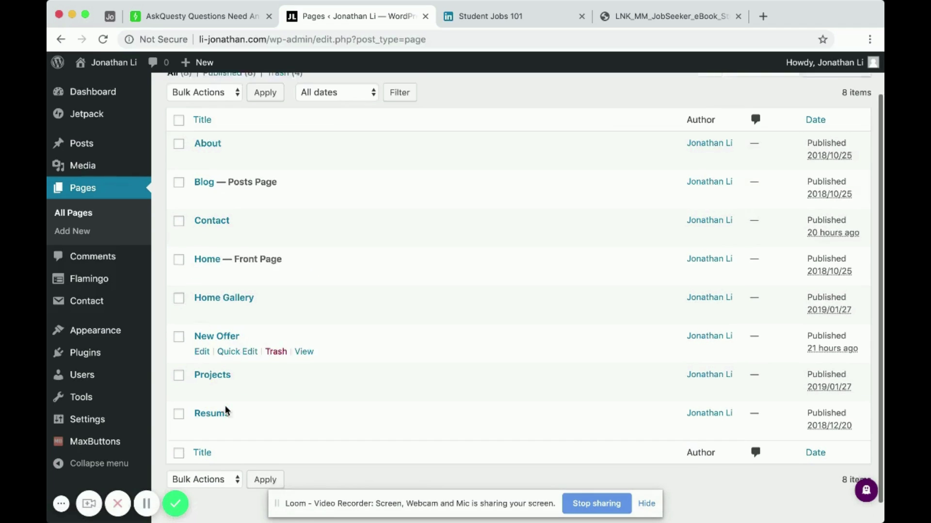
left_click(216, 332)
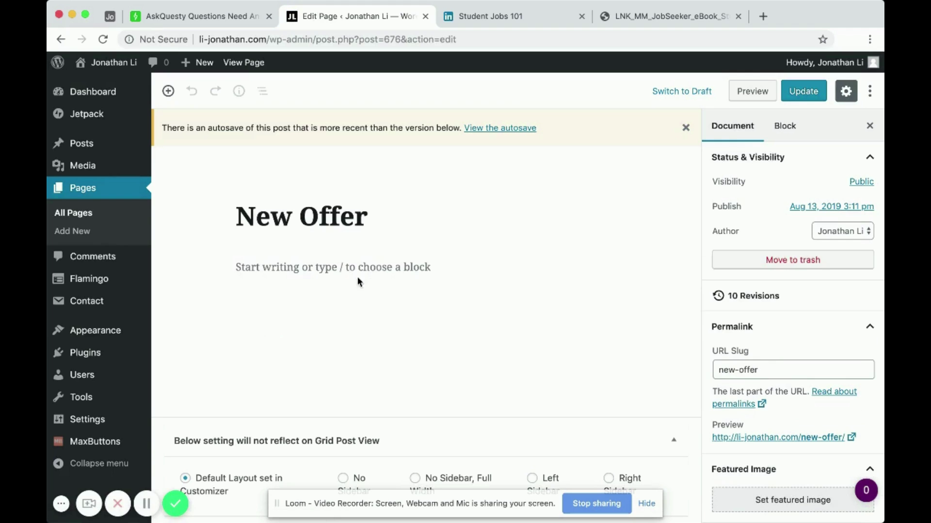
left_click(270, 269)
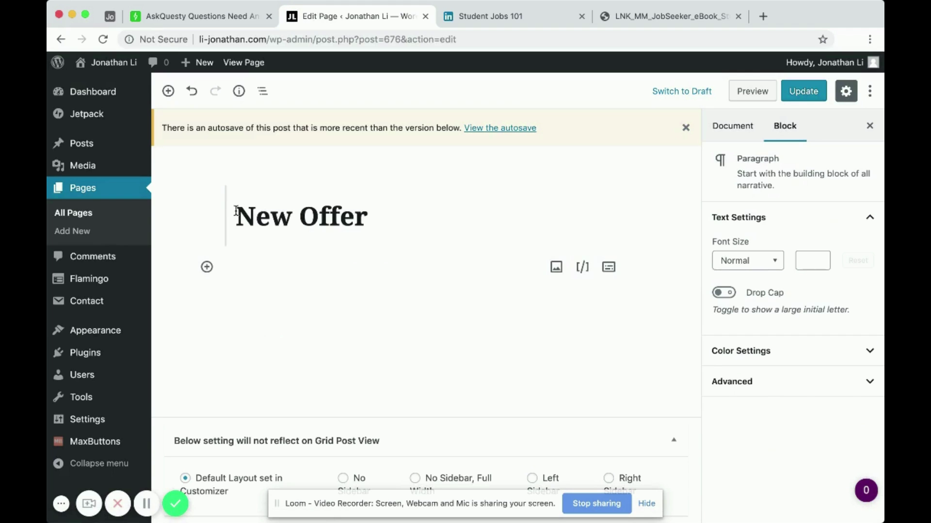
left_click_drag(236, 211, 311, 213)
left_click_drag(386, 215, 243, 216)
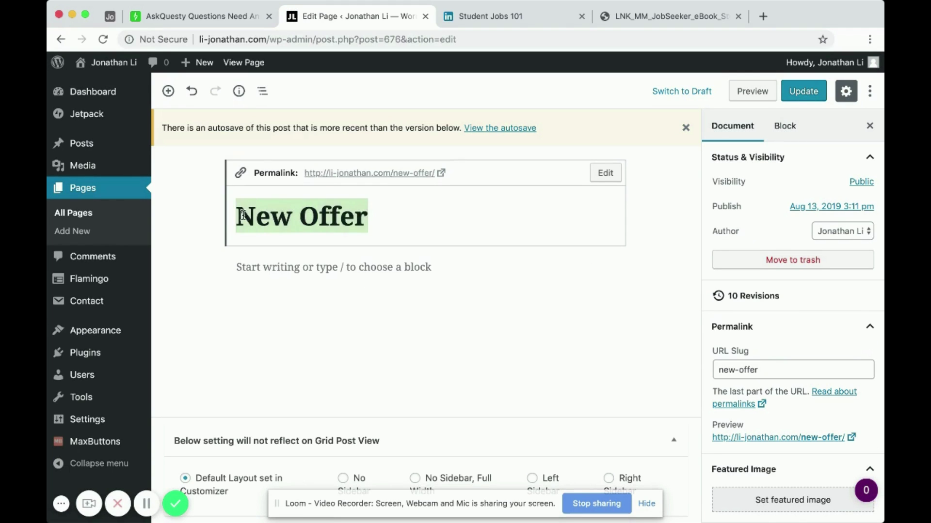
left_click(262, 271)
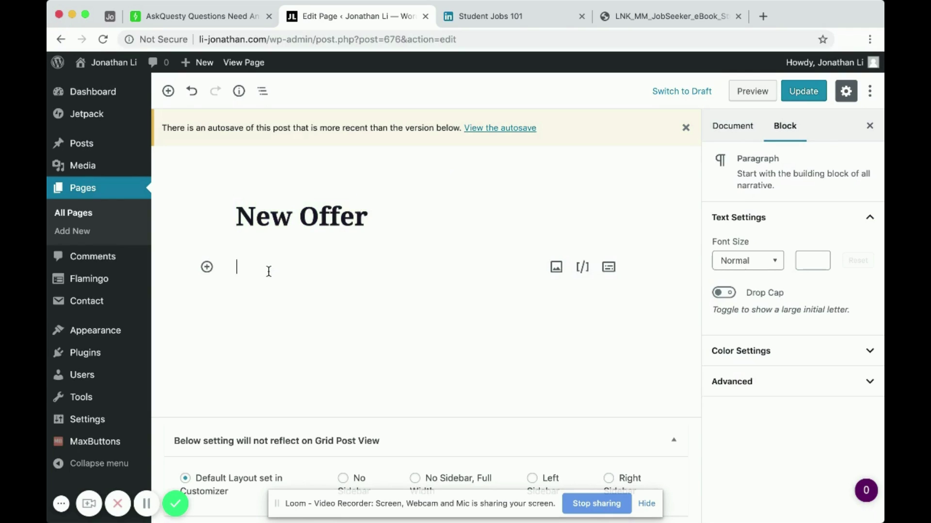
key("super+v")
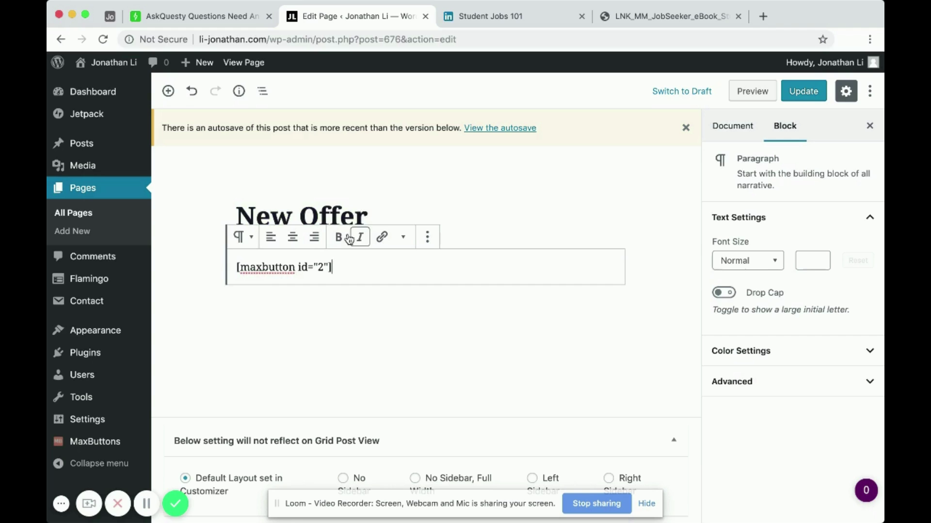
Step: Preview the New Offer page to see the Get My Free LinkedIn Guide button rendered
left_click(743, 92)
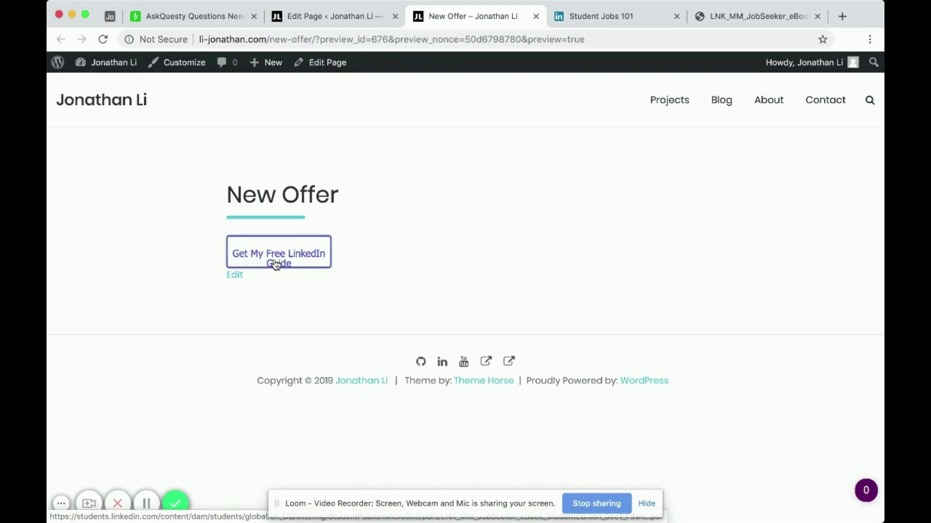
left_click(321, 17)
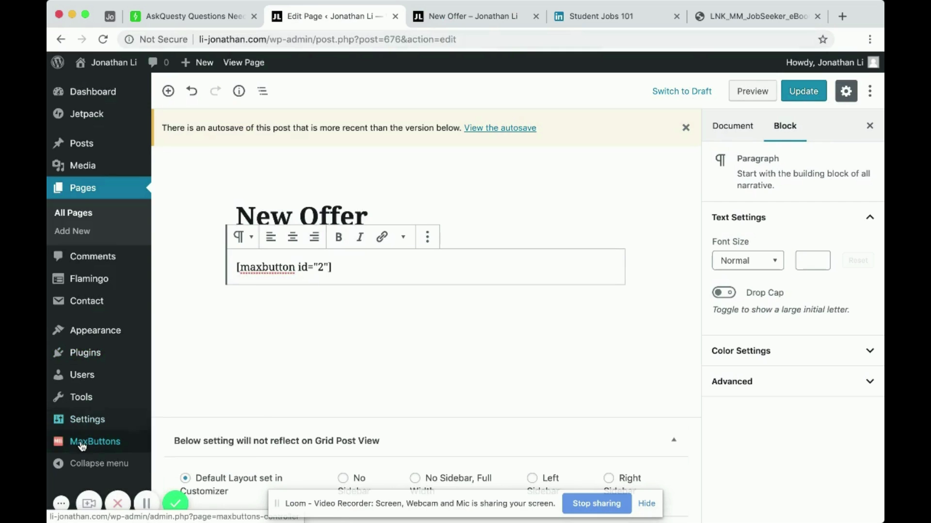
mouse_move(111, 445)
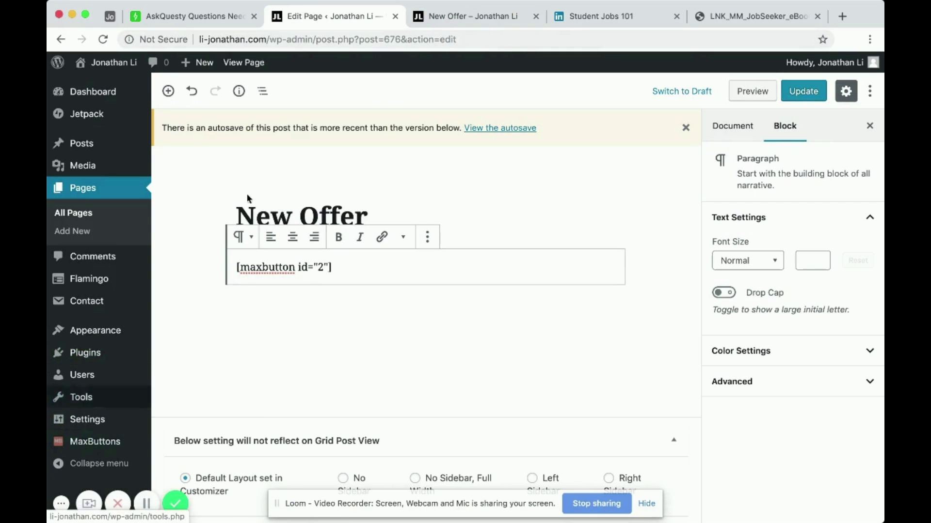
left_click(470, 20)
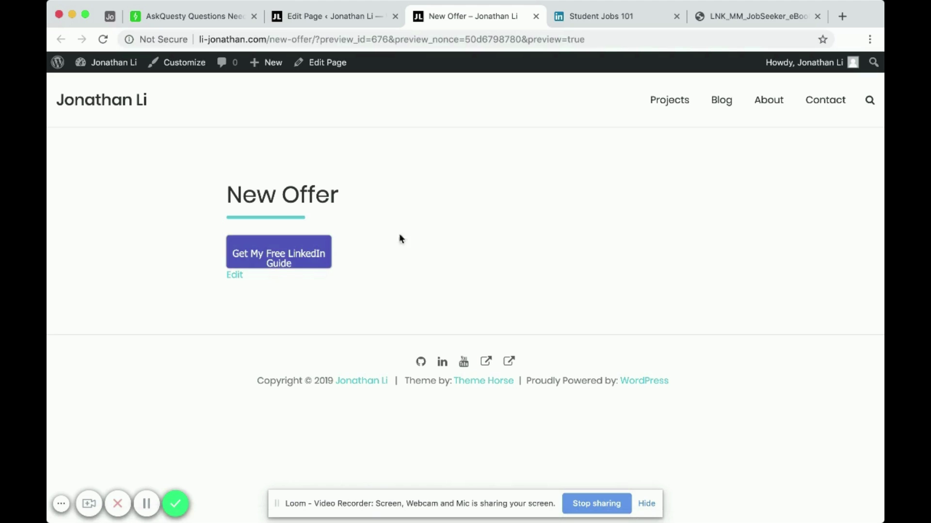
Step: Test the Get My Free LinkedIn Guide button, check the Student Job Hunting Handbook PDF, and return to New Offer
left_click(295, 256)
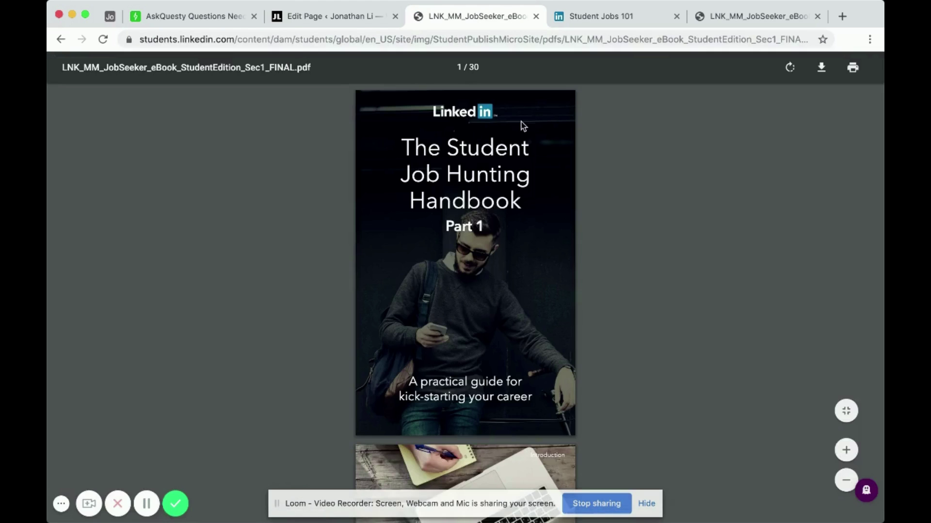
scroll(473, 223, "down", 3)
scroll(474, 222, "up", 3)
scroll(473, 223, "up", 2)
scroll(473, 223, "up", 1)
scroll(474, 223, "down", 2)
scroll(473, 222, "up", 3)
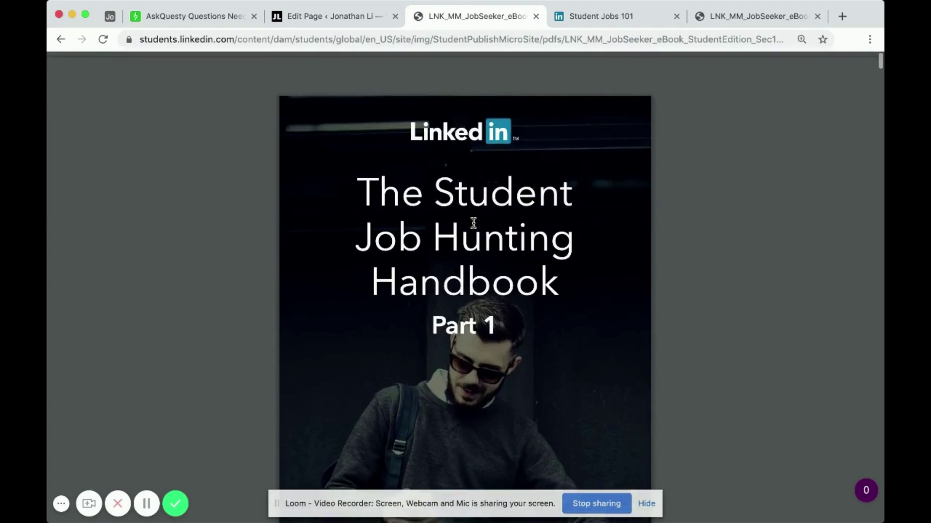
scroll(473, 223, "down", 5)
scroll(473, 223, "down", 10)
scroll(386, 141, "up", 15)
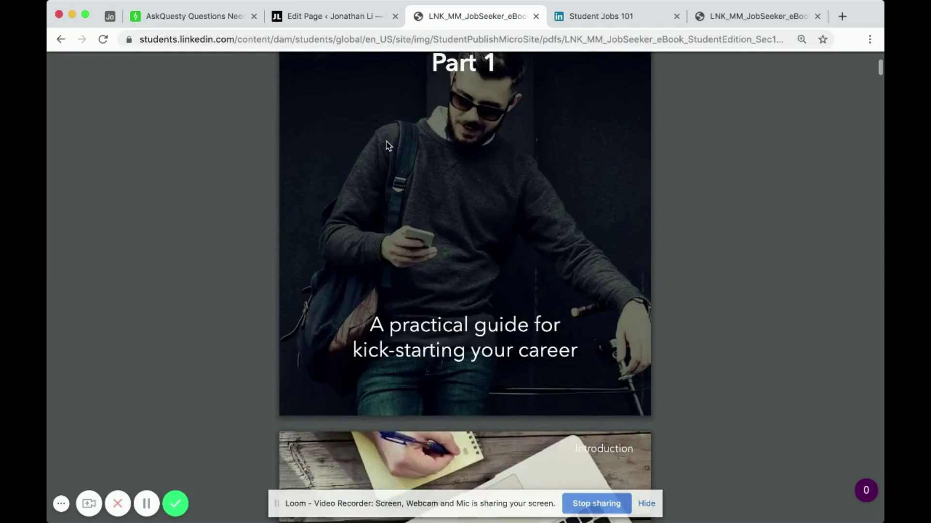
scroll(386, 142, "up", 1)
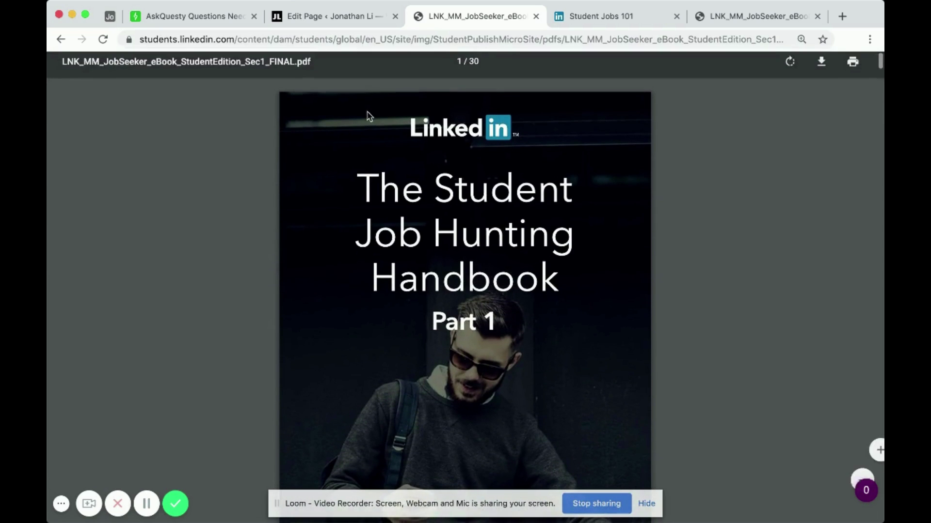
left_click(60, 39)
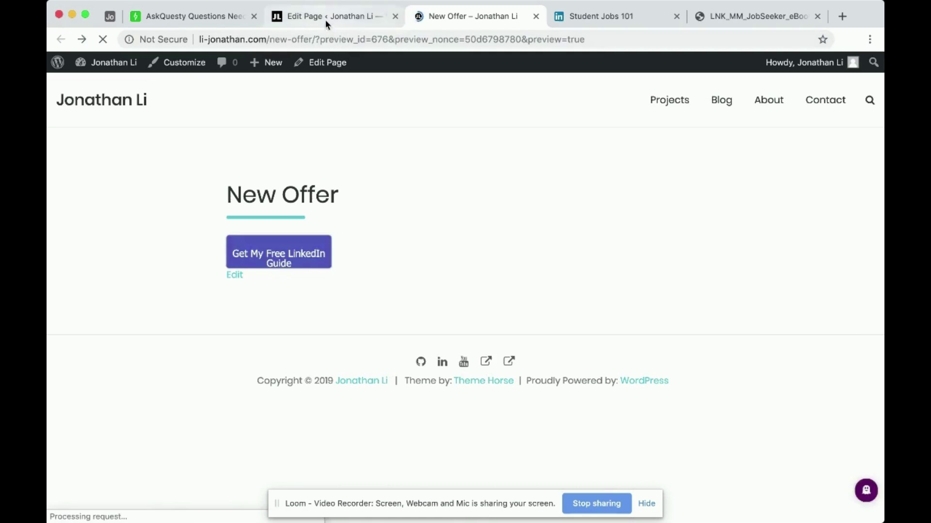
left_click(323, 16)
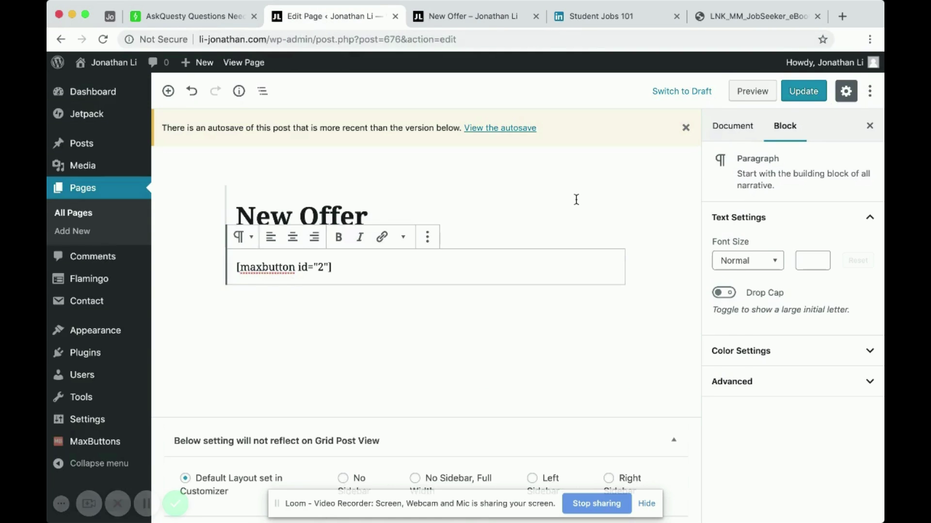
left_click_drag(324, 269, 226, 272)
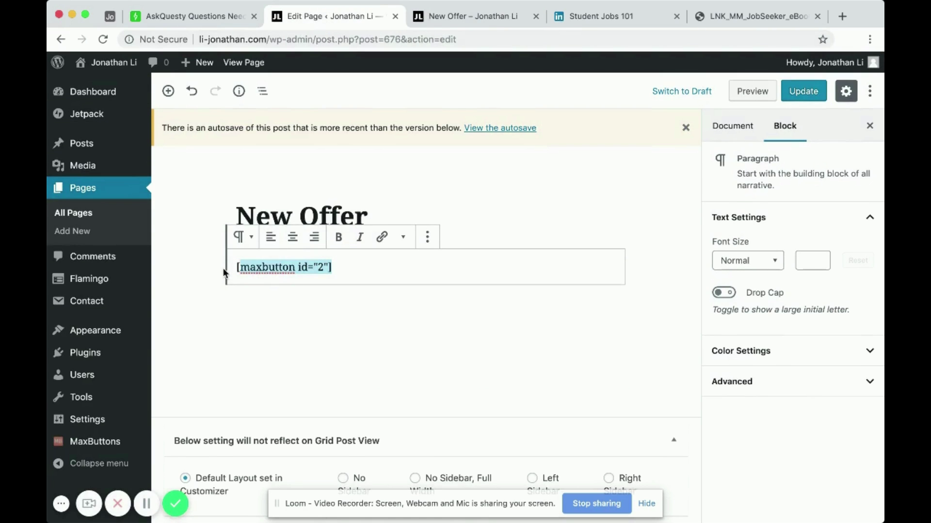
left_click(398, 266)
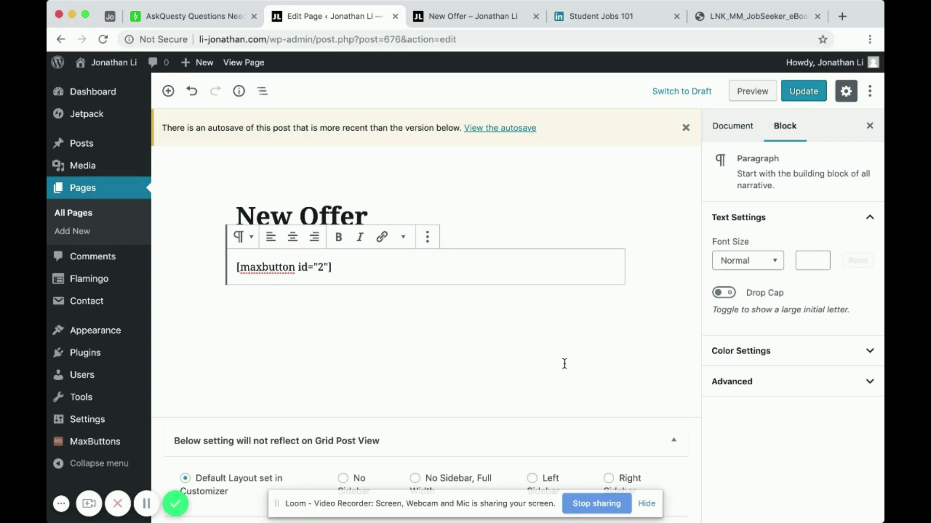
Step: Switch to the AskQuesty Questions Need Answered Airtable tab with the shortcode button question
left_click(192, 17)
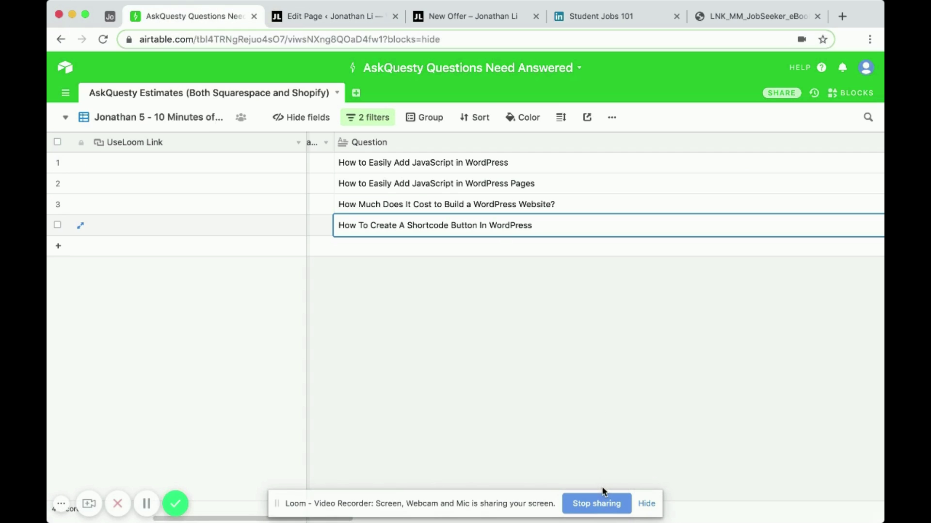